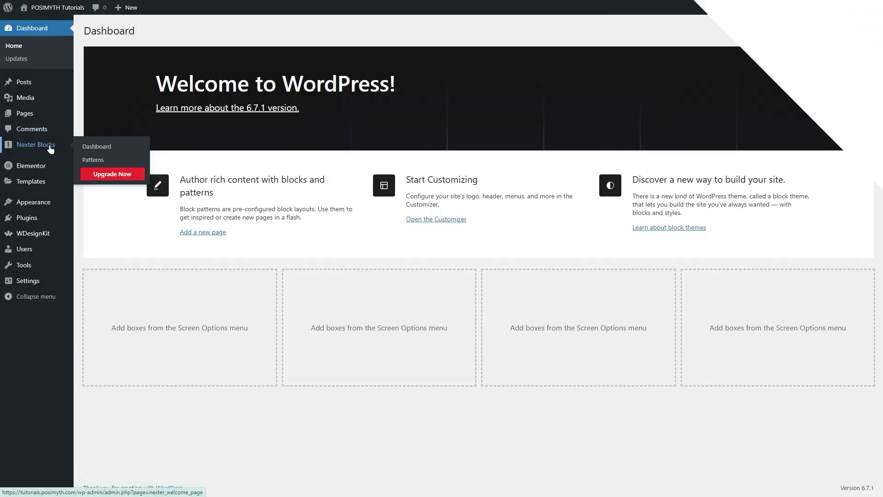
Review the Free versus Pro feature comparison of Nexter Blocks and open its upgrade offer.
{"action": "left_click", "coordinate": [51, 149]}
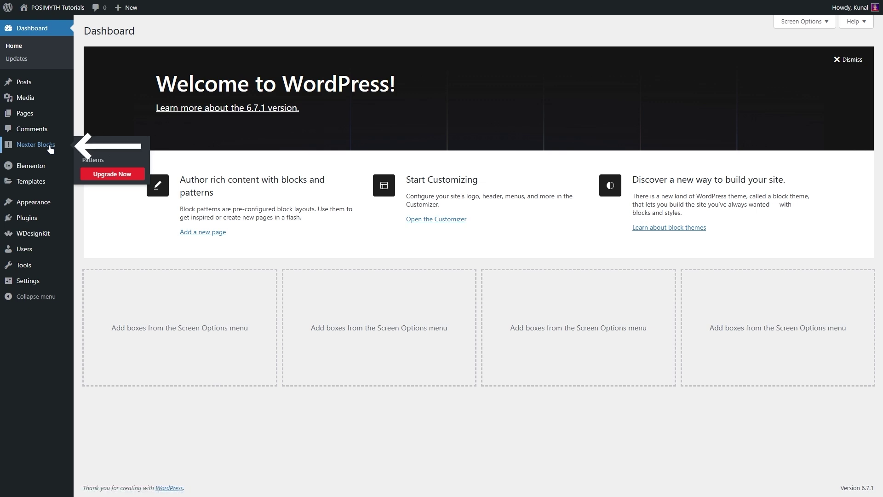
{"action": "left_click", "coordinate": [185, 178]}
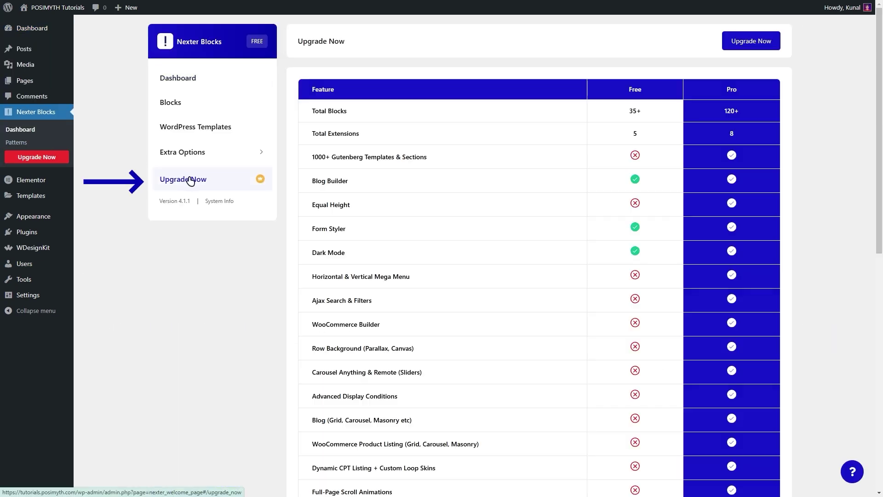
{"action": "scroll", "coordinate": [508, 158], "scroll_direction": "down", "scroll_amount": 8}
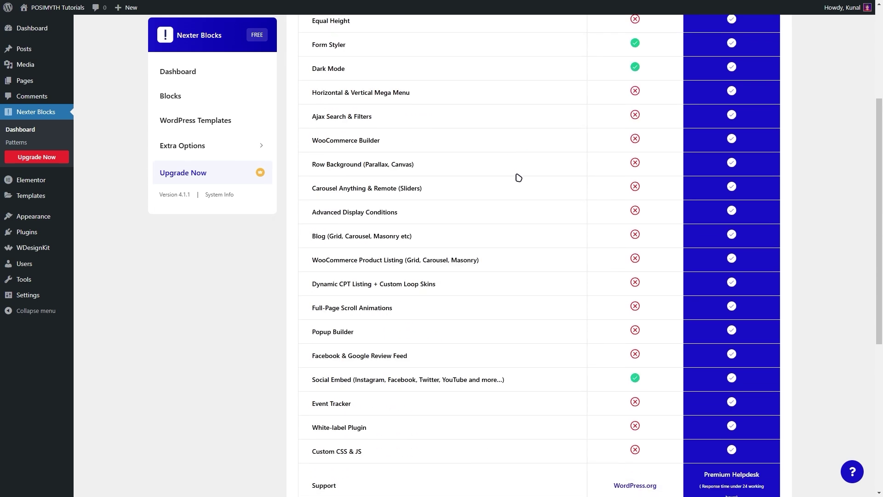
{"action": "scroll", "coordinate": [538, 228], "scroll_direction": "down", "scroll_amount": 2}
{"action": "scroll", "coordinate": [497, 222], "scroll_direction": "up", "scroll_amount": 1}
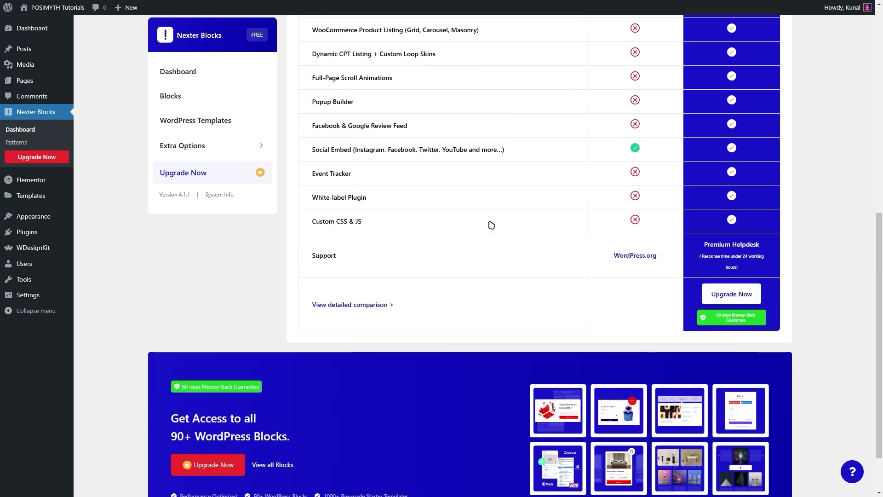
{"action": "left_click", "coordinate": [734, 293]}
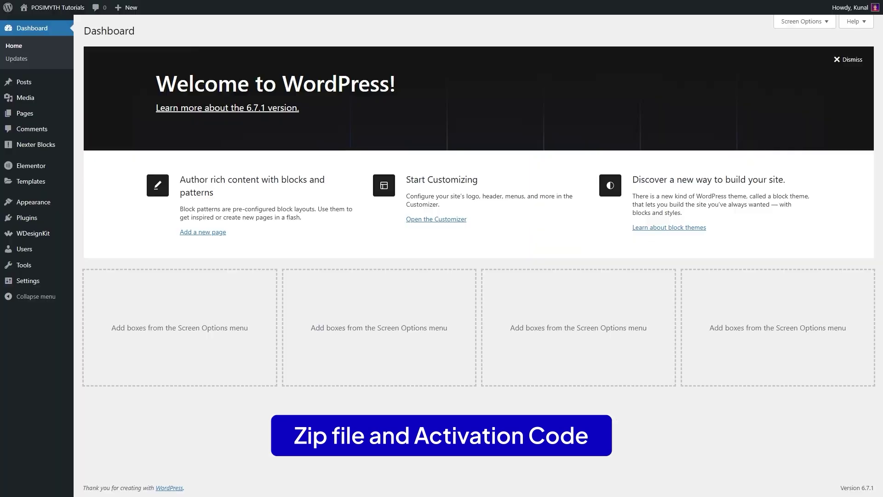
Upload and install the plugin file Nexter Blocks Pro.zip and activate it.
{"action": "left_click", "coordinate": [27, 217]}
{"action": "left_click", "coordinate": [134, 32]}
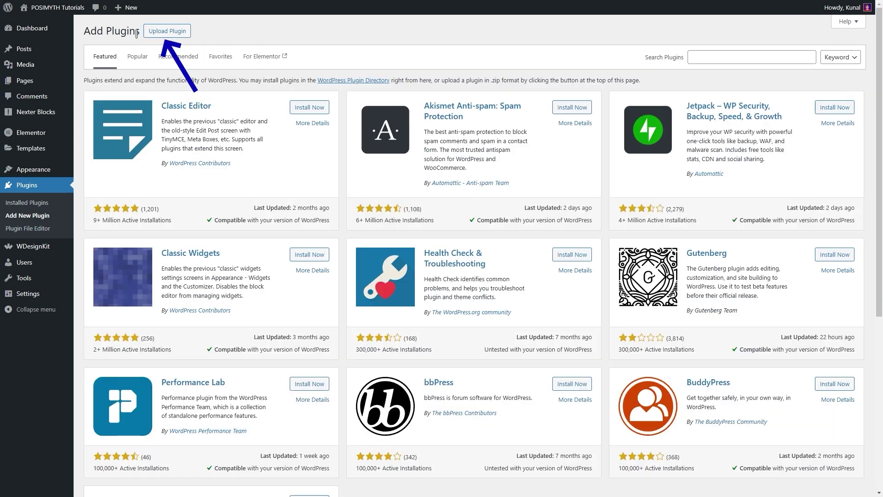
{"action": "left_click", "coordinate": [178, 31]}
{"action": "left_click", "coordinate": [415, 114]}
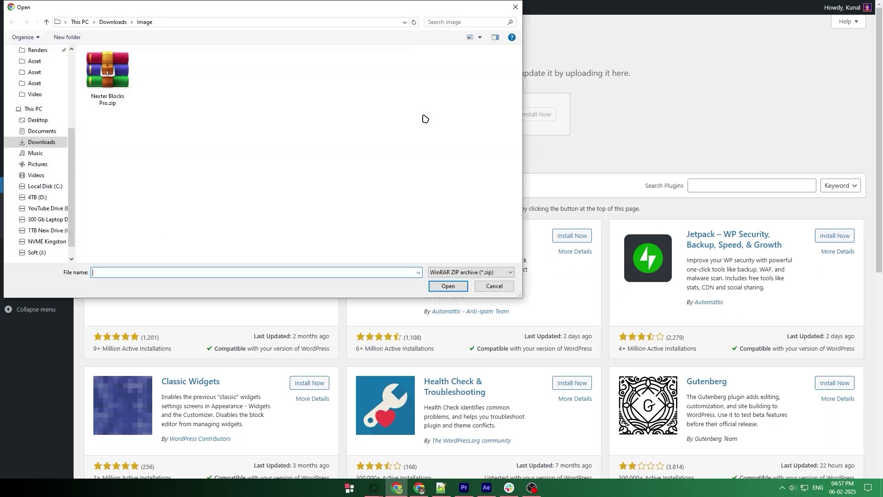
{"action": "left_click", "coordinate": [107, 74]}
{"action": "left_click", "coordinate": [448, 286]}
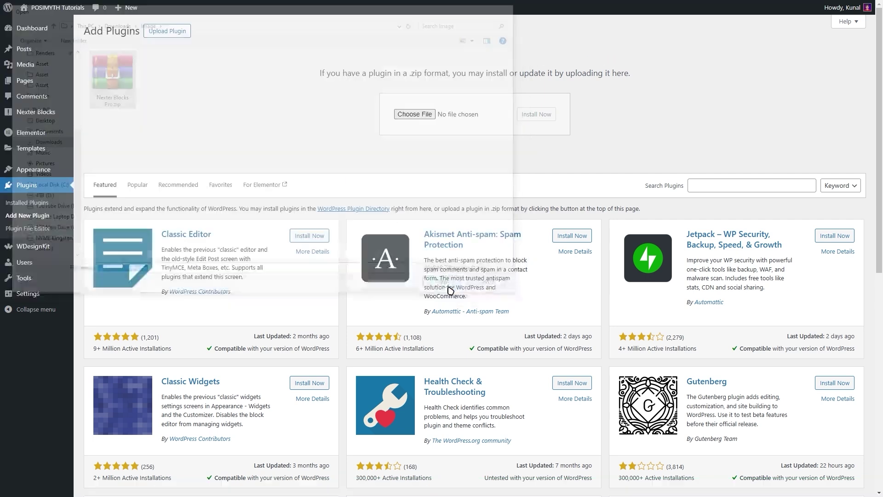
{"action": "left_click", "coordinate": [534, 114]}
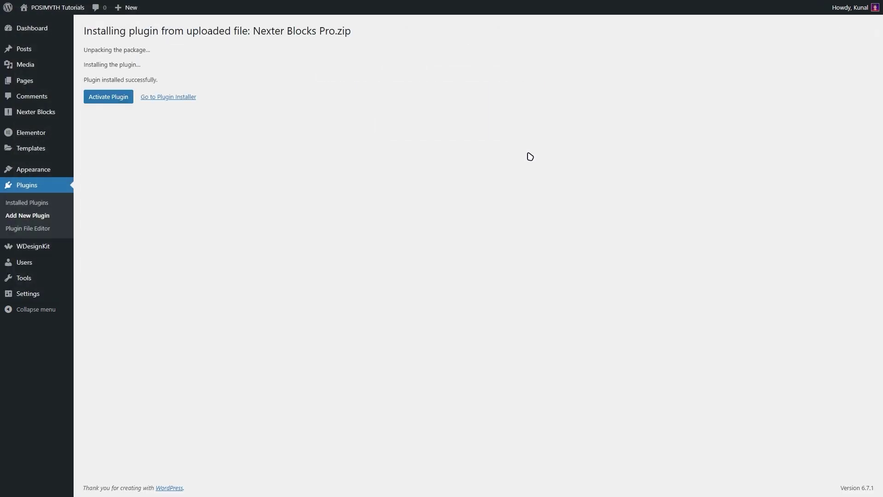
{"action": "left_click", "coordinate": [104, 100]}
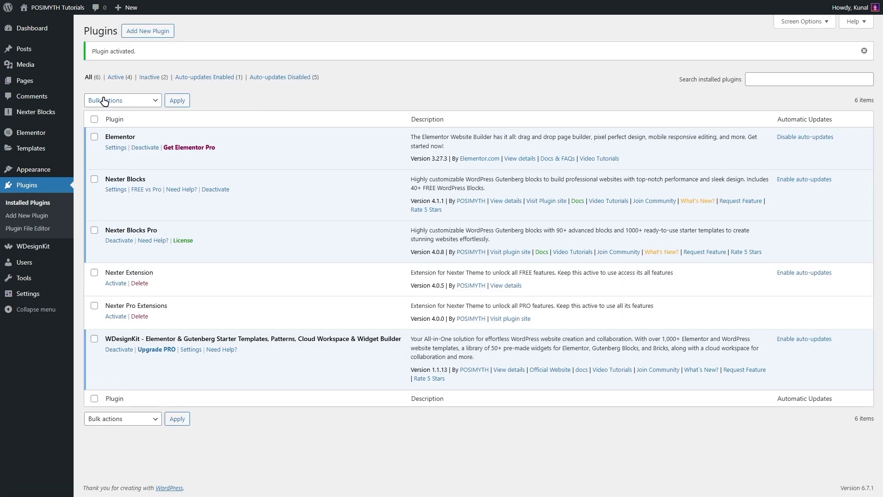
Open the Activate PRO page of Nexter Blocks.
{"action": "left_click", "coordinate": [46, 114]}
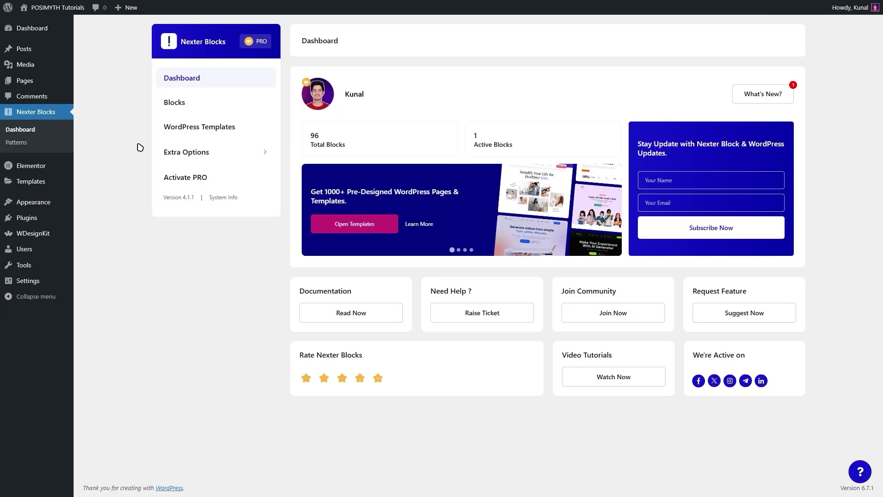
{"action": "left_click", "coordinate": [182, 181]}
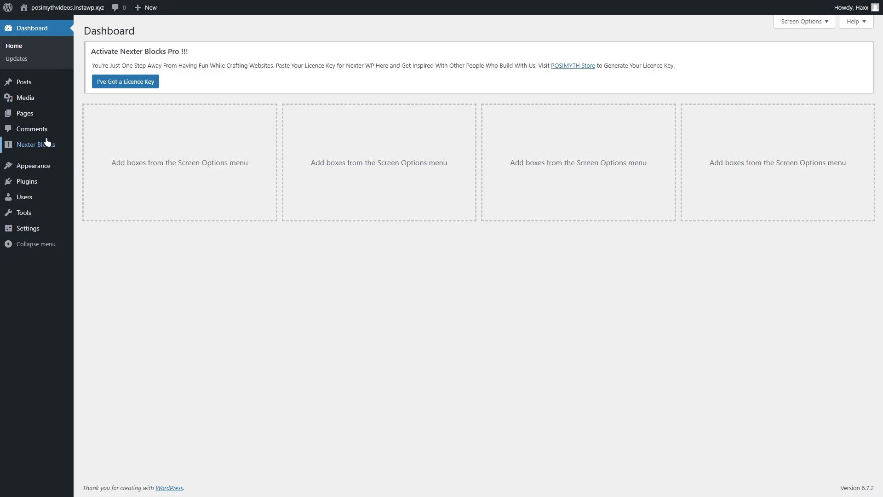
Find the Mouse Cursor block in the Nexter Blocks list, enable it and save the settings.
{"action": "left_click", "coordinate": [38, 146]}
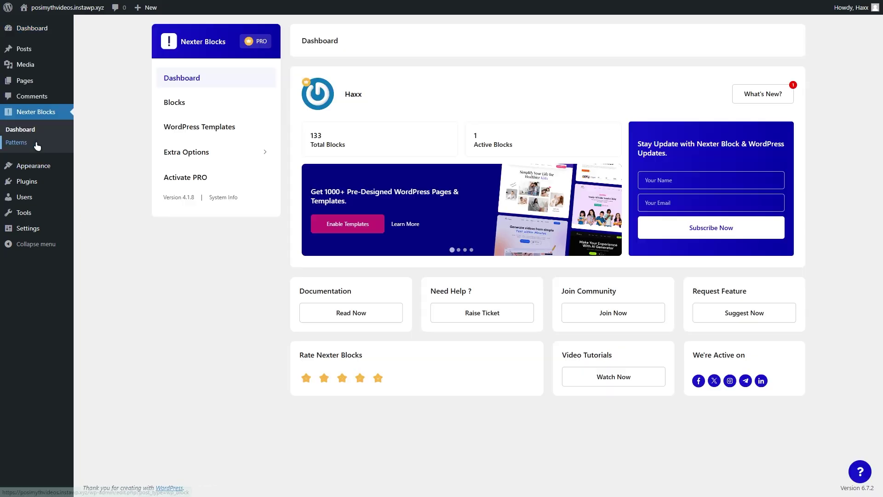
{"action": "left_click", "coordinate": [172, 103]}
{"action": "left_click", "coordinate": [616, 88]}
{"action": "type", "text": "mouse cursor"}
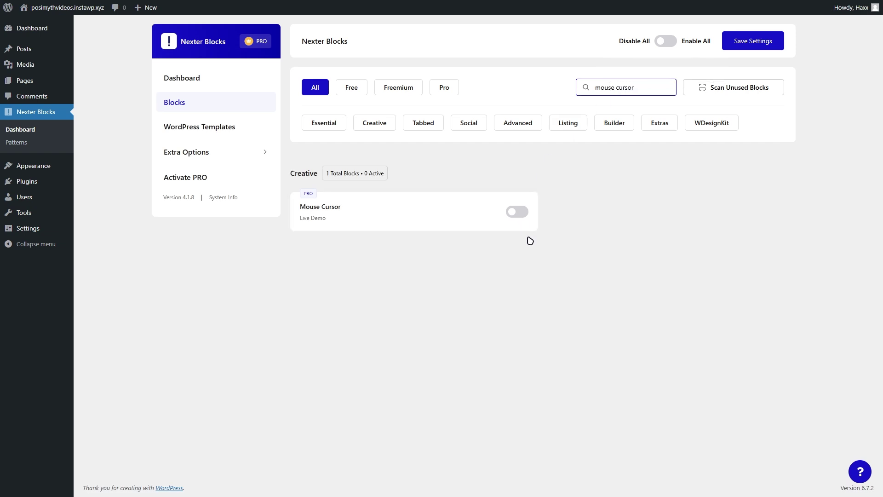
{"action": "left_click", "coordinate": [514, 215]}
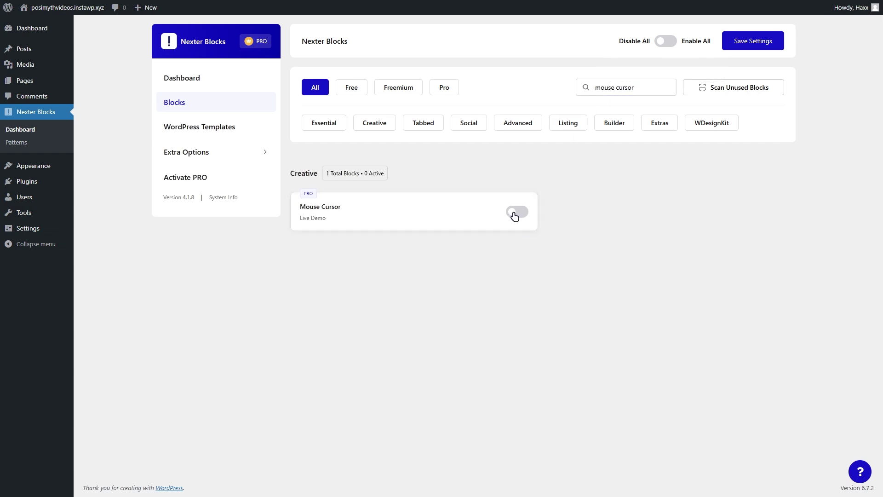
{"action": "left_click", "coordinate": [514, 214]}
{"action": "left_click", "coordinate": [771, 41]}
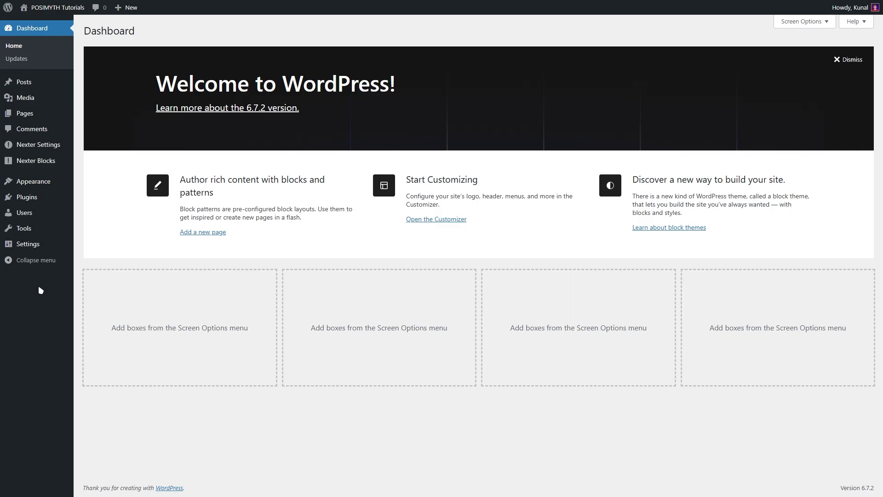
Create a new page titled Custom Cursor and insert the Mouse Cursor block.
{"action": "left_click", "coordinate": [22, 118]}
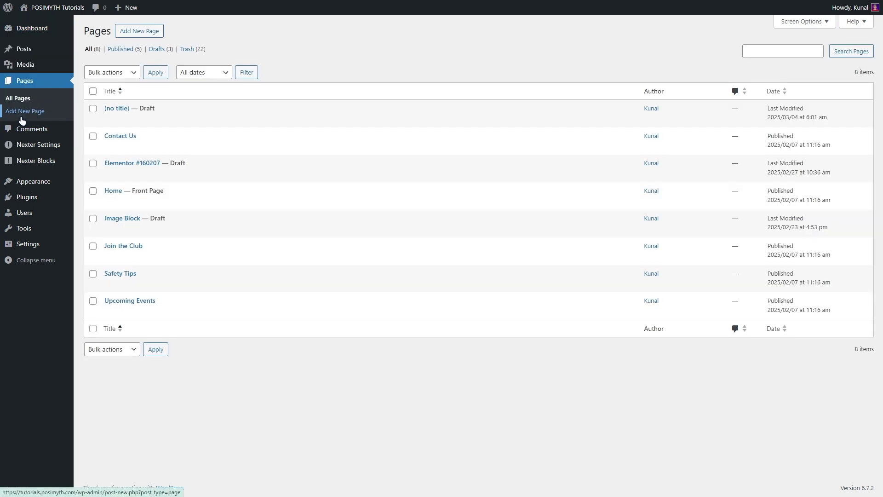
{"action": "left_click", "coordinate": [130, 31]}
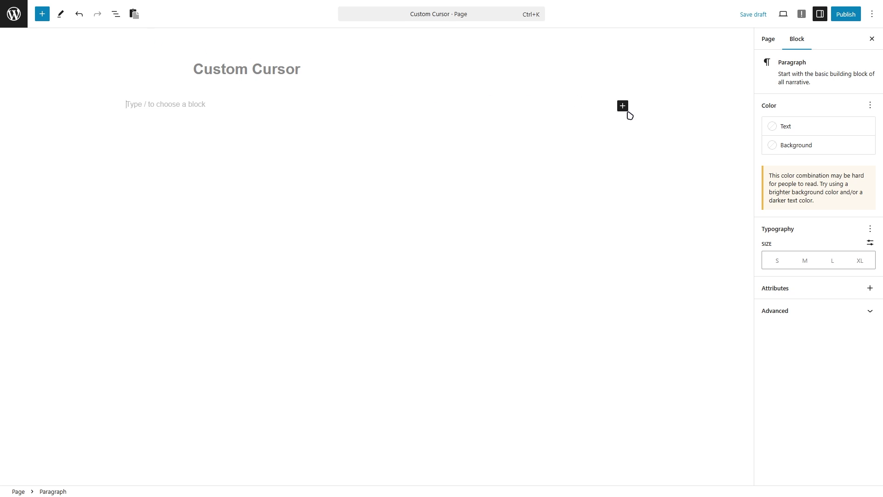
{"action": "left_click", "coordinate": [623, 107]}
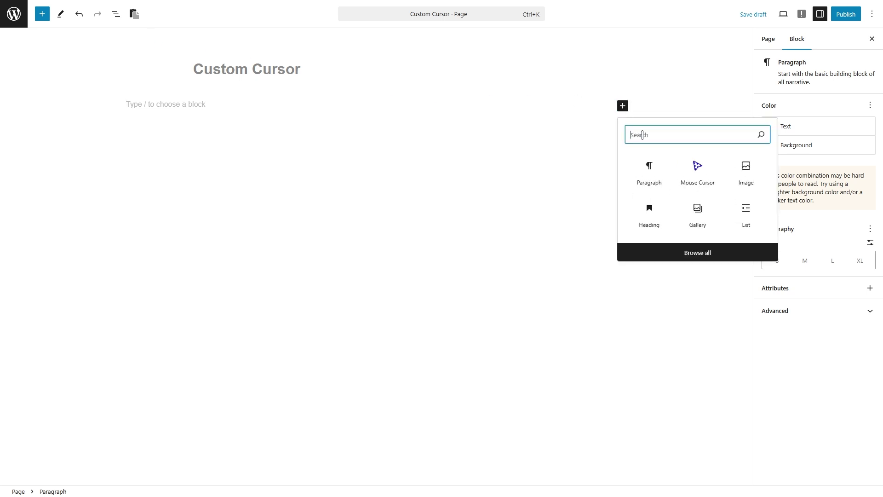
{"action": "type", "text": "mouse"}
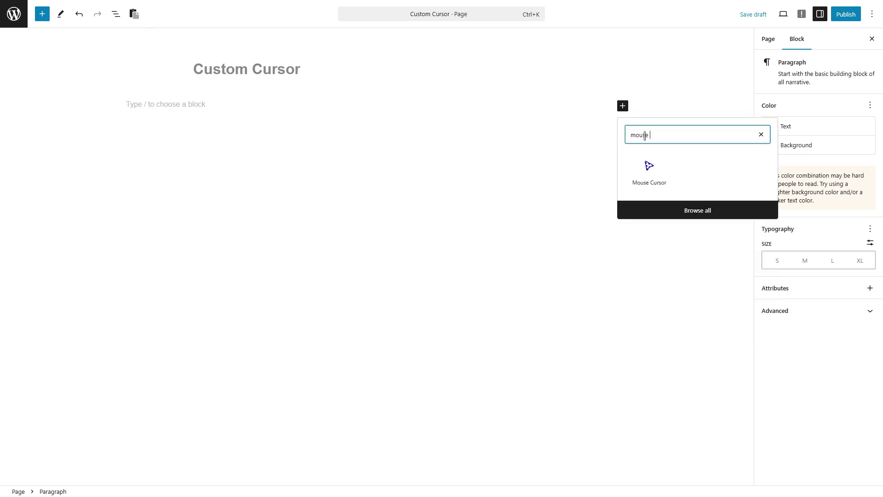
{"action": "left_click", "coordinate": [653, 173]}
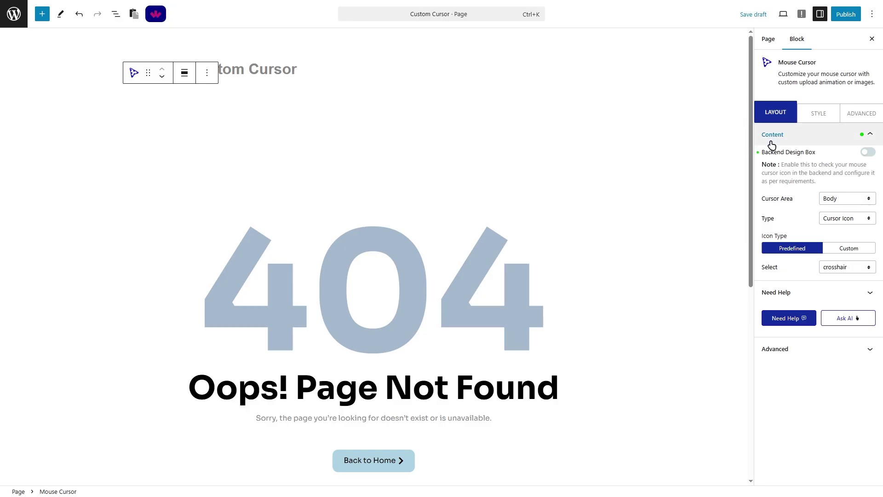
Enable the Mouse Cursor block's Backend Design Box and review the available Cursor Area and Type options.
{"action": "left_click", "coordinate": [867, 153]}
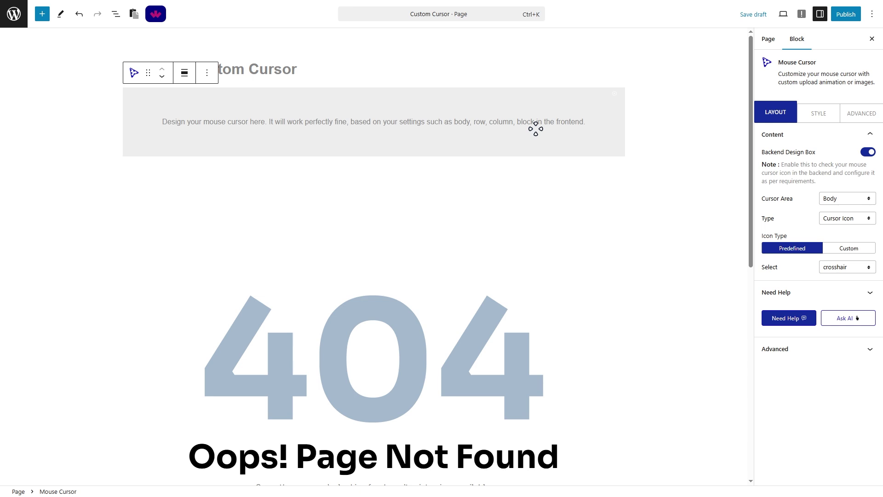
{"action": "left_click", "coordinate": [835, 202]}
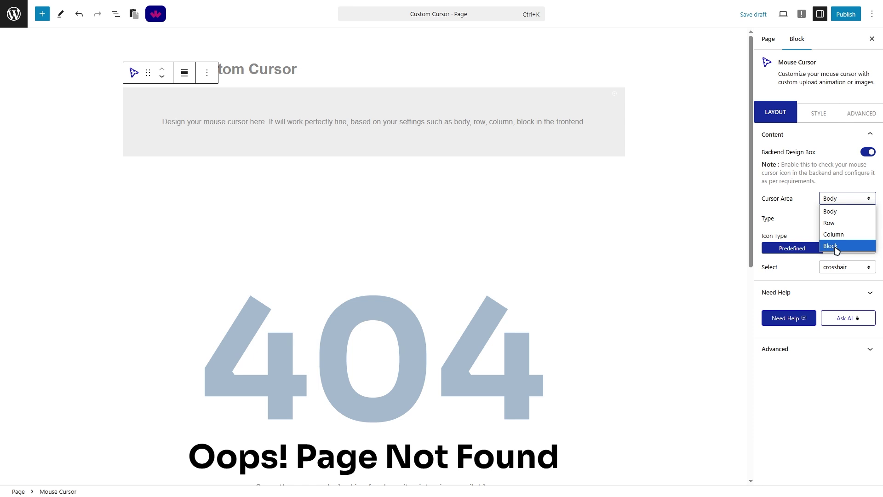
{"action": "left_click", "coordinate": [792, 220]}
{"action": "left_click", "coordinate": [846, 220]}
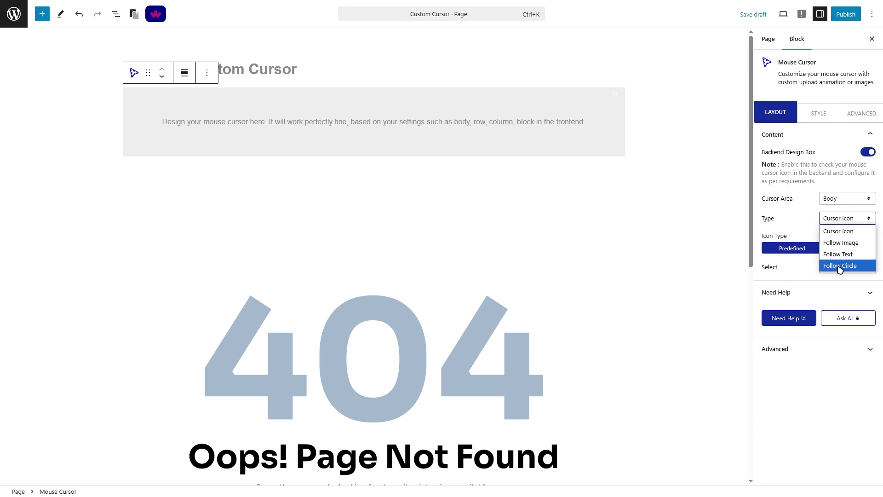
{"action": "left_click", "coordinate": [836, 222]}
Keep the type as Cursor Icon and try the predefined icons alias, all-scroll, auto and cell.
{"action": "left_click", "coordinate": [836, 221]}
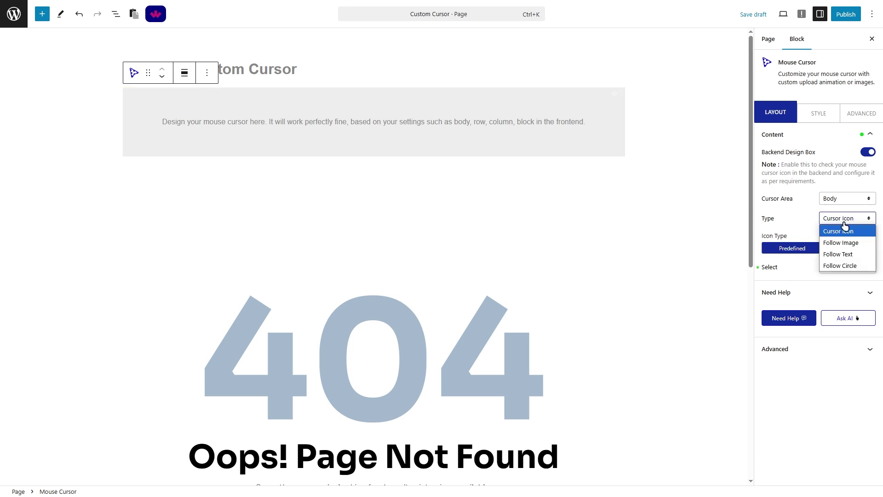
{"action": "left_click", "coordinate": [845, 233]}
{"action": "left_click", "coordinate": [841, 269]}
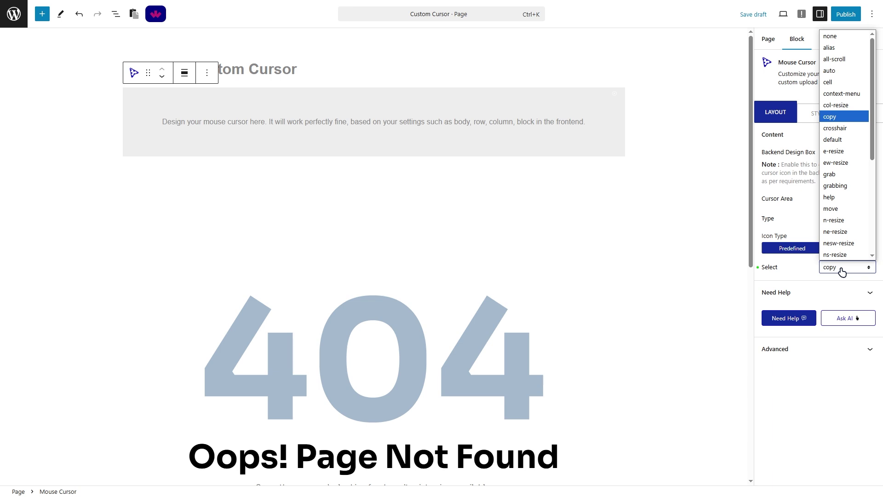
{"action": "left_click", "coordinate": [833, 48]}
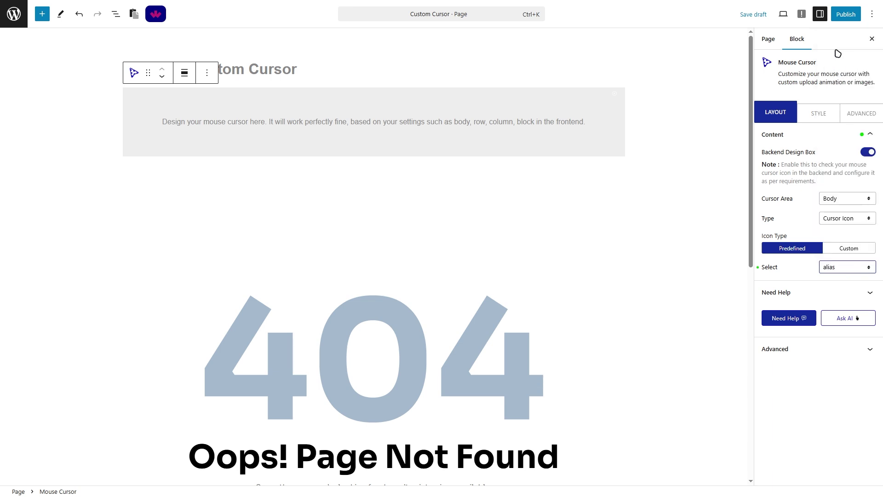
{"action": "left_click", "coordinate": [846, 267]}
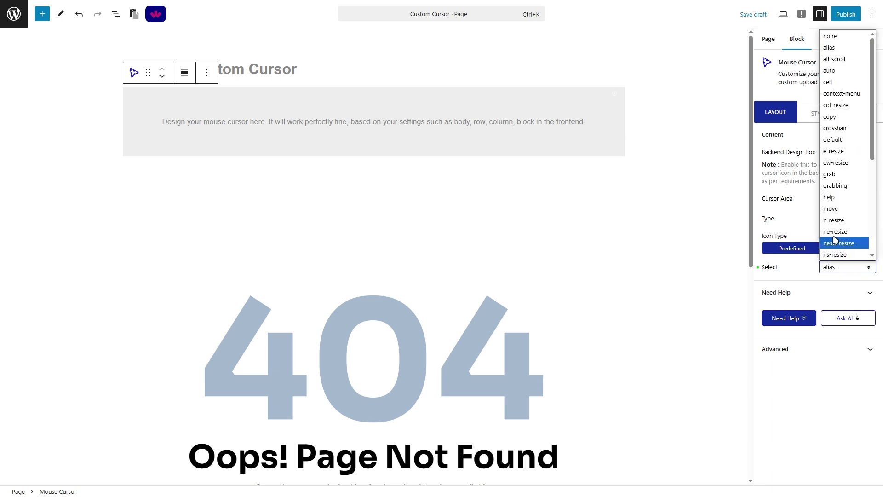
{"action": "left_click", "coordinate": [834, 60]}
{"action": "left_click", "coordinate": [846, 267]}
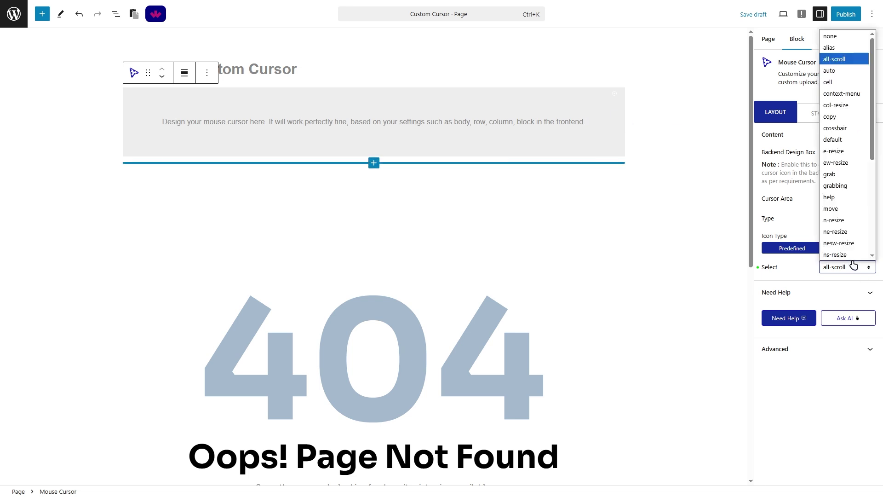
{"action": "left_click", "coordinate": [834, 70]}
{"action": "left_click", "coordinate": [846, 267]}
{"action": "left_click", "coordinate": [834, 81]}
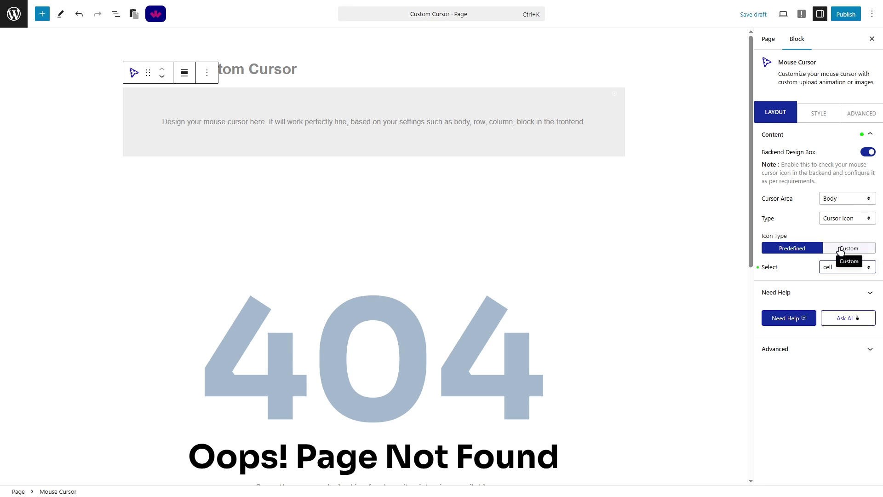
Set the icon type to Custom with the green waving dinosaur image from the media library, and preview the page in a new tab.
{"action": "left_click", "coordinate": [841, 251]}
{"action": "left_click", "coordinate": [818, 293]}
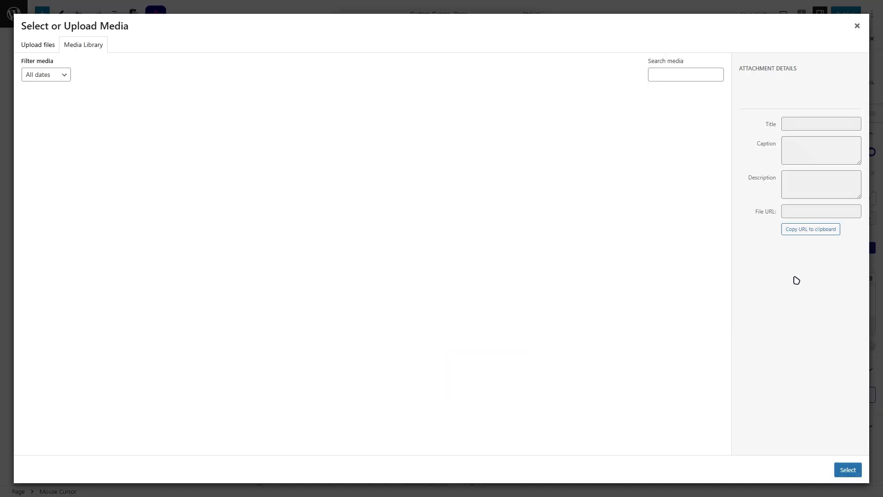
{"action": "left_click", "coordinate": [189, 124]}
{"action": "left_click", "coordinate": [847, 468]}
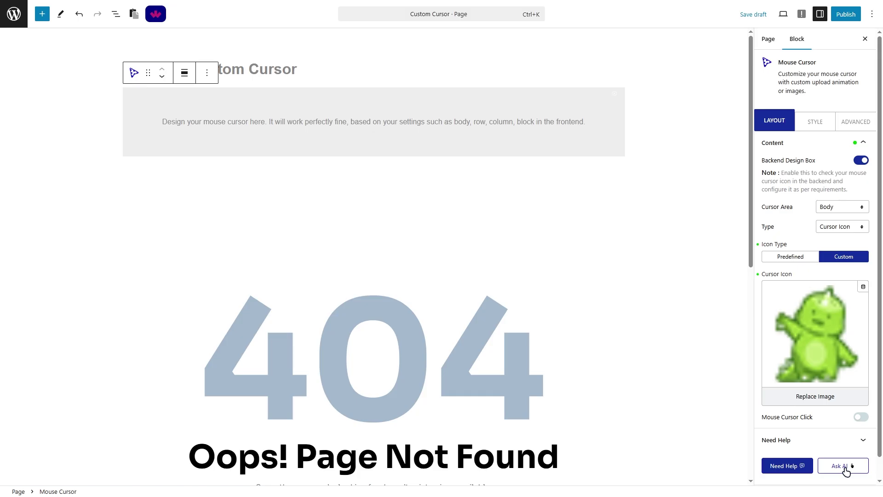
{"action": "left_click", "coordinate": [783, 14]}
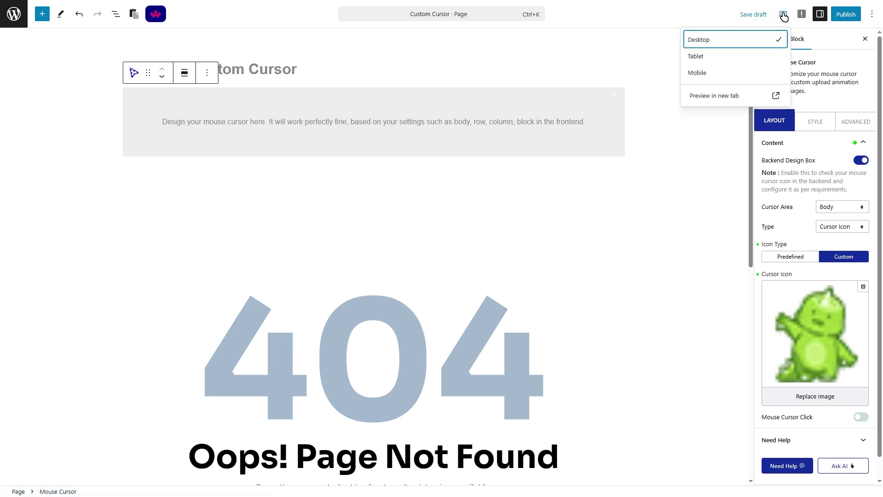
{"action": "left_click", "coordinate": [724, 97]}
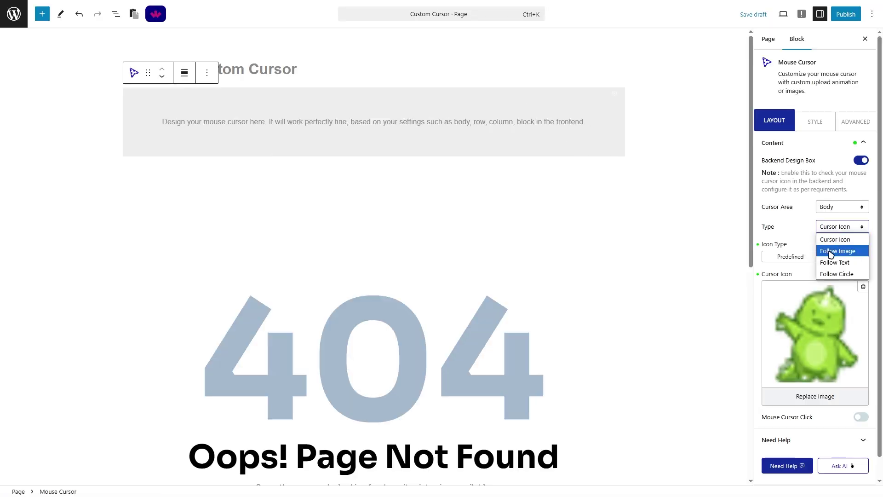
Set the cursor type to Follow Image with Untitled-2.png, 500 px max width, left offset 27 and top offset -13, and preview the page in a new tab.
{"action": "left_click", "coordinate": [837, 251]}
{"action": "left_click", "coordinate": [816, 258]}
{"action": "left_click", "coordinate": [271, 124]}
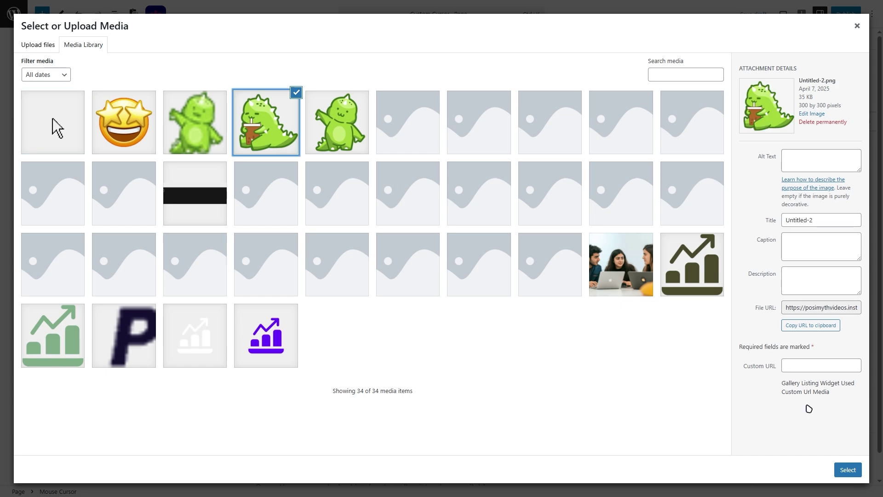
{"action": "left_click", "coordinate": [847, 470]}
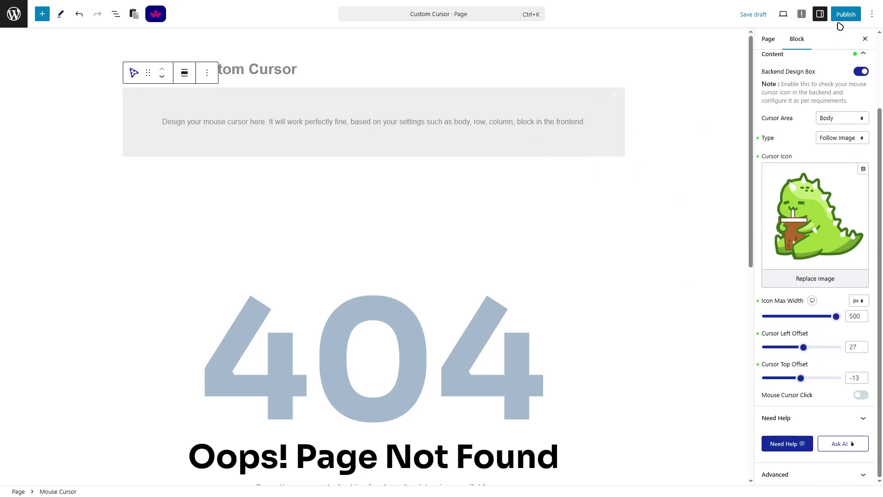
{"action": "left_click", "coordinate": [783, 13]}
{"action": "left_click", "coordinate": [716, 96]}
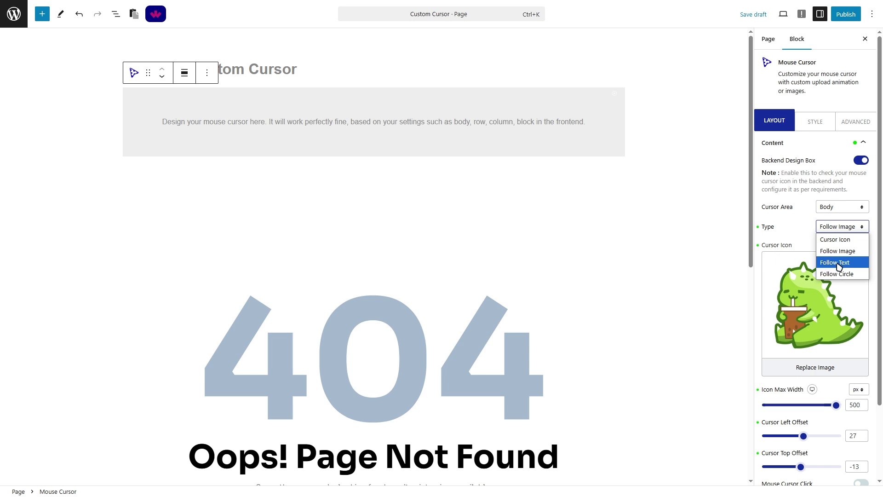
Switch the cursor type to Follow Text with the dinosaur sentence, left offset 94 and top offset 45, and preview the page in a new tab.
{"action": "left_click", "coordinate": [838, 267]}
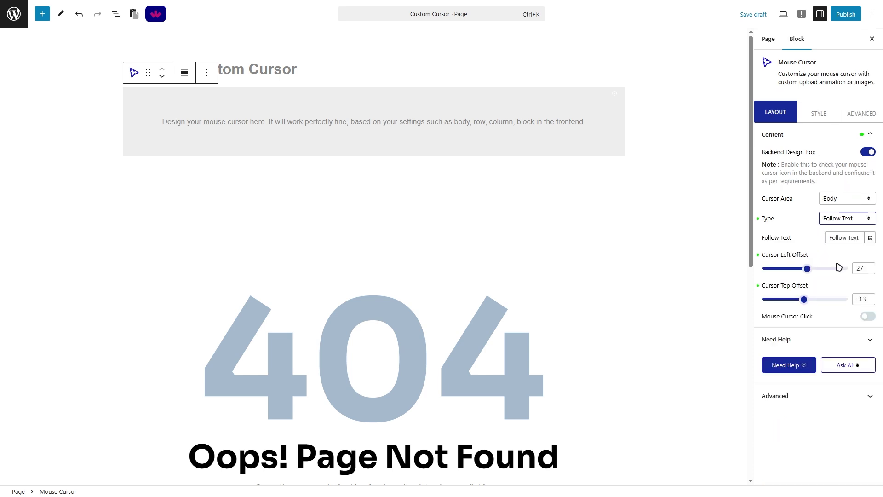
{"action": "triple_click", "coordinate": [843, 238]}
{"action": "key", "text": "ctrl+v"}
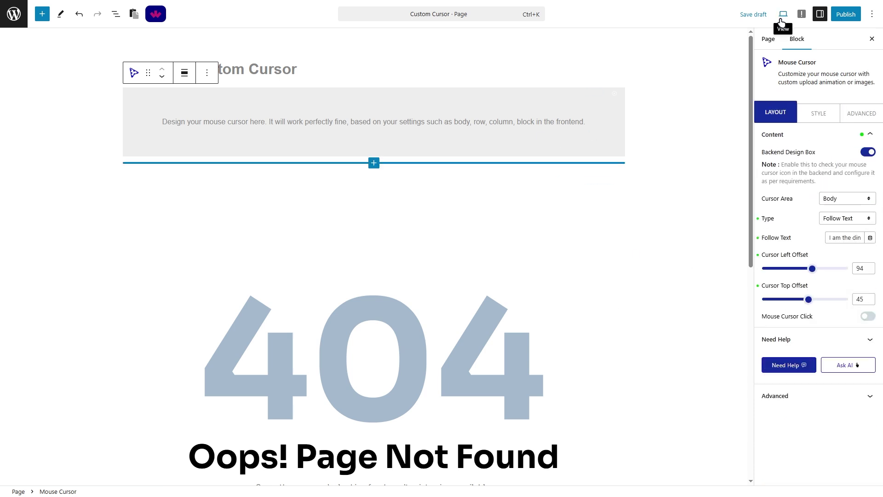
{"action": "left_click", "coordinate": [783, 14]}
{"action": "left_click", "coordinate": [725, 94]}
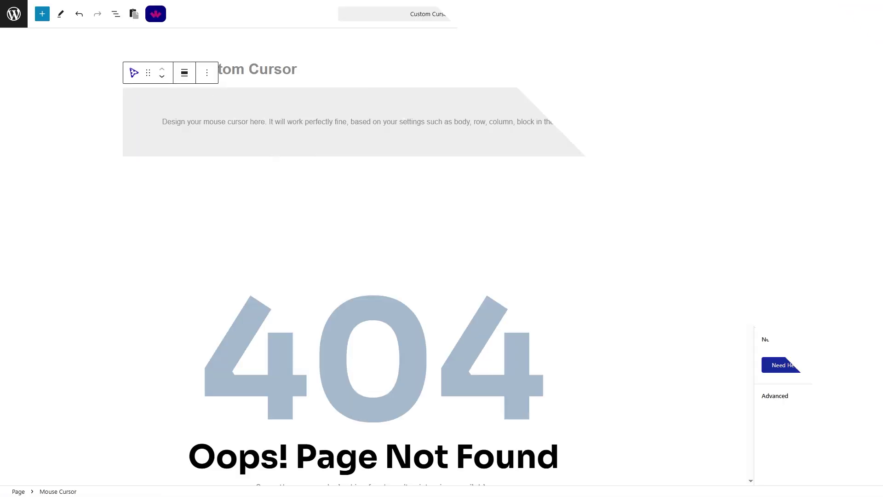
Switch the cursor type to Follow Circle with the Border style, and set the circle's max width and max height to 50 px.
{"action": "left_click", "coordinate": [837, 266]}
{"action": "scroll", "coordinate": [781, 216], "scroll_direction": "down", "scroll_amount": 2}
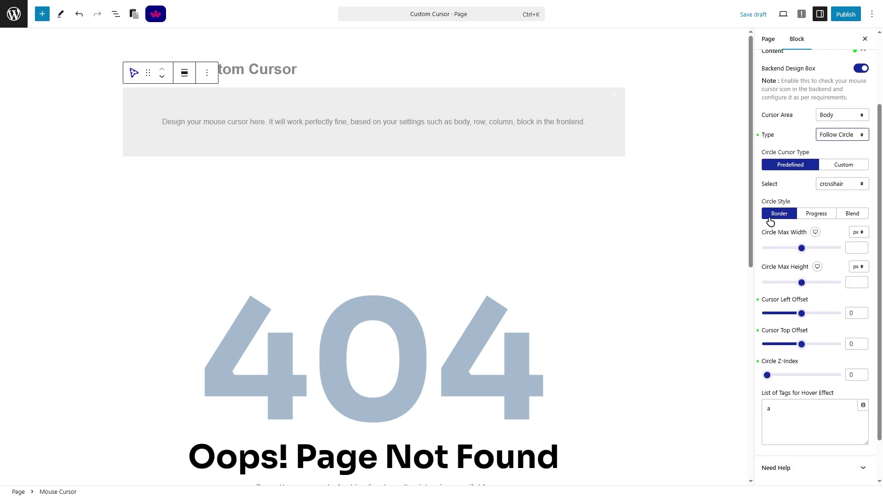
{"action": "left_click", "coordinate": [781, 216]}
{"action": "left_click_drag", "start_coordinate": [801, 248], "coordinate": [806, 250]}
{"action": "double_click", "coordinate": [854, 248]}
{"action": "type", "text": "100"}
{"action": "left_click", "coordinate": [856, 282]}
{"action": "type", "text": "100"}
{"action": "double_click", "coordinate": [855, 247]}
{"action": "type", "text": "50"}
{"action": "double_click", "coordinate": [856, 282]}
{"action": "type", "text": "50"}
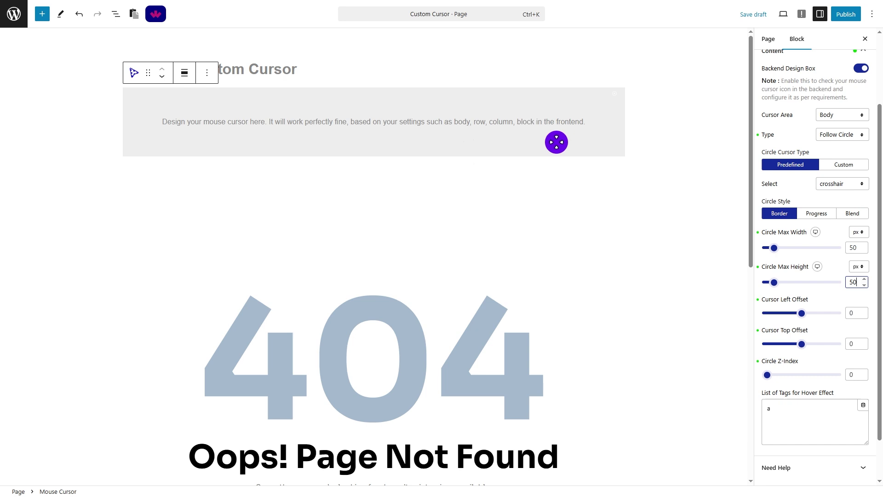
Set the circle's left offset to 30 and top offset to 50, and raise its Z-index slightly.
{"action": "double_click", "coordinate": [853, 313]}
{"action": "type", "text": "30"}
{"action": "double_click", "coordinate": [856, 344]}
{"action": "left_click", "coordinate": [769, 375]}
{"action": "left_click", "coordinate": [768, 375]}
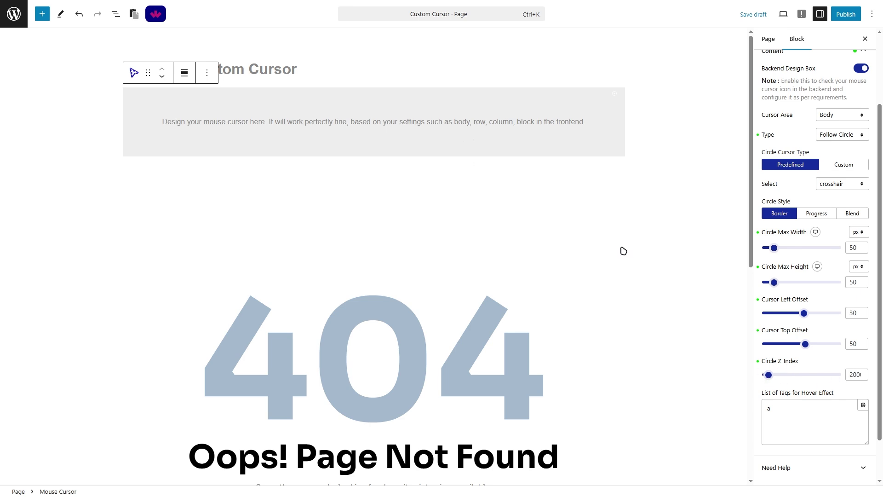
Review the dynamic field options available for the list of hover effect tags.
{"action": "scroll", "coordinate": [803, 378], "scroll_direction": "down", "scroll_amount": 1}
{"action": "left_click", "coordinate": [862, 355]}
{"action": "left_click", "coordinate": [839, 332]}
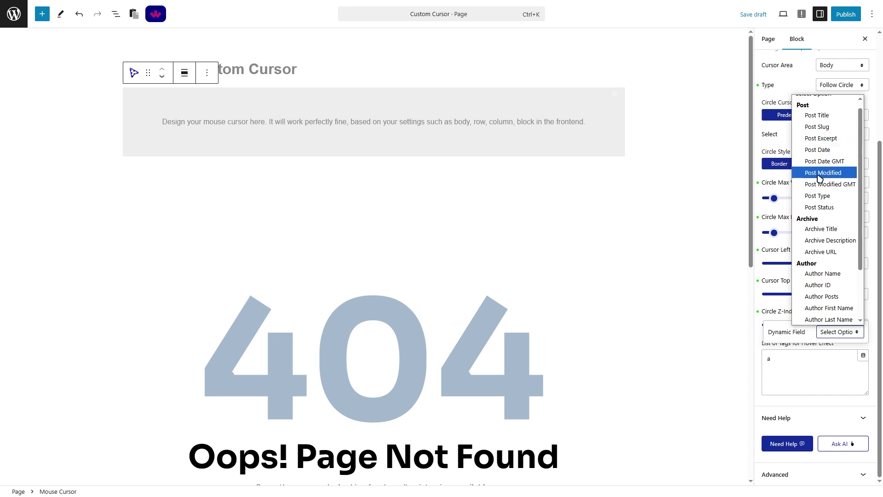
{"action": "left_click", "coordinate": [828, 319]}
Give the follow circle a light blue-grey background in its normal state, check the hover settings, and open the preview options.
{"action": "left_click", "coordinate": [810, 126]}
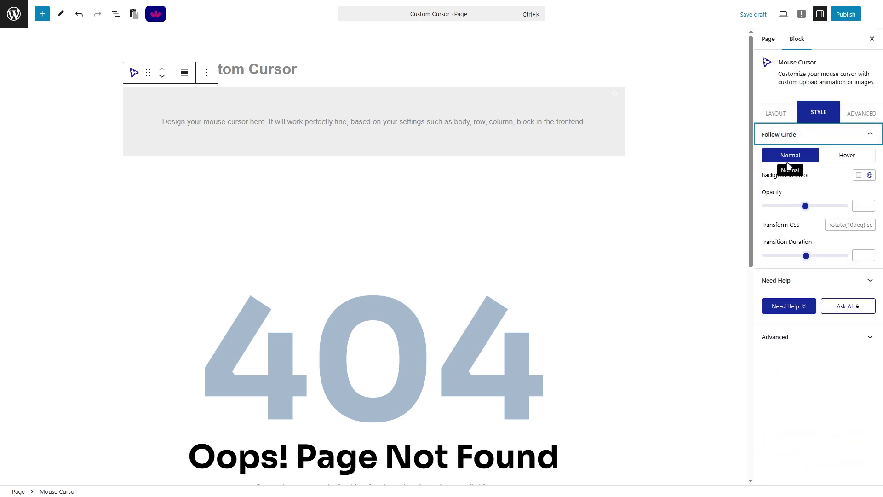
{"action": "left_click", "coordinate": [858, 175]}
{"action": "left_click", "coordinate": [802, 192]}
{"action": "left_click", "coordinate": [810, 303]}
{"action": "left_click", "coordinate": [799, 221]}
{"action": "left_click", "coordinate": [814, 302]}
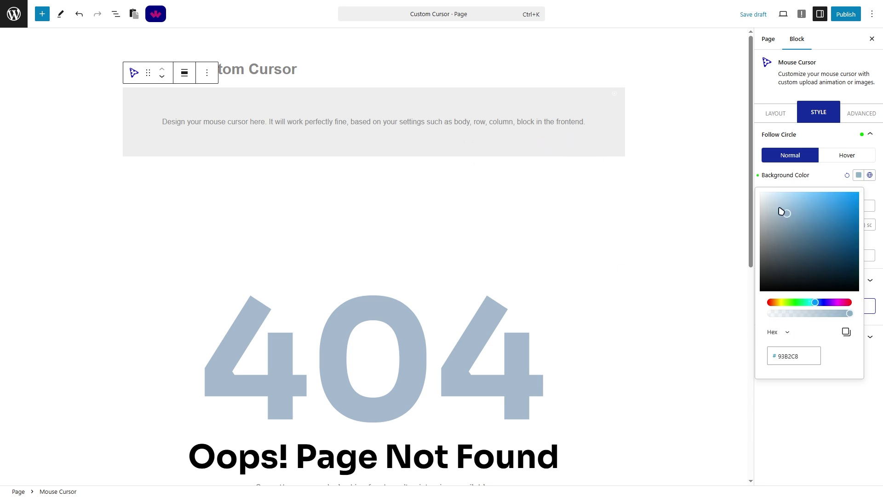
{"action": "left_click", "coordinate": [846, 155]}
{"action": "left_click", "coordinate": [782, 16]}
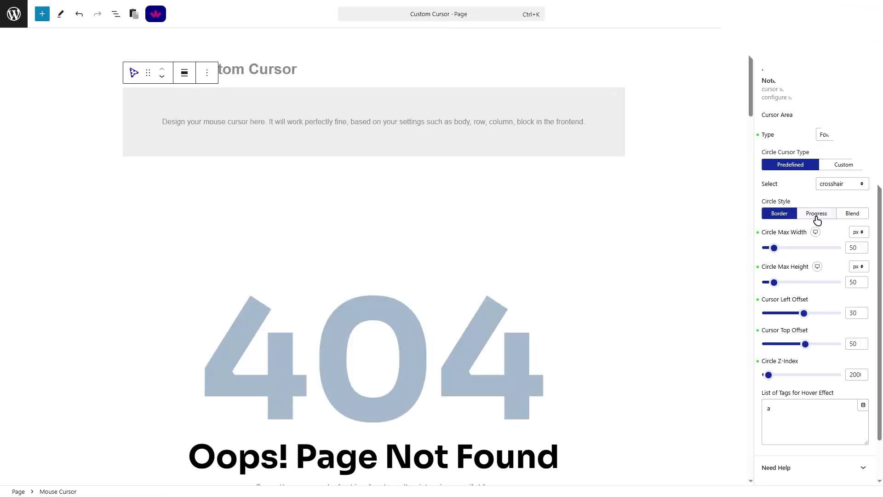
Change the circle style to Progress with first circle size 40, left offset 27 and top offset 47, and increase the Z-index.
{"action": "left_click", "coordinate": [818, 216]}
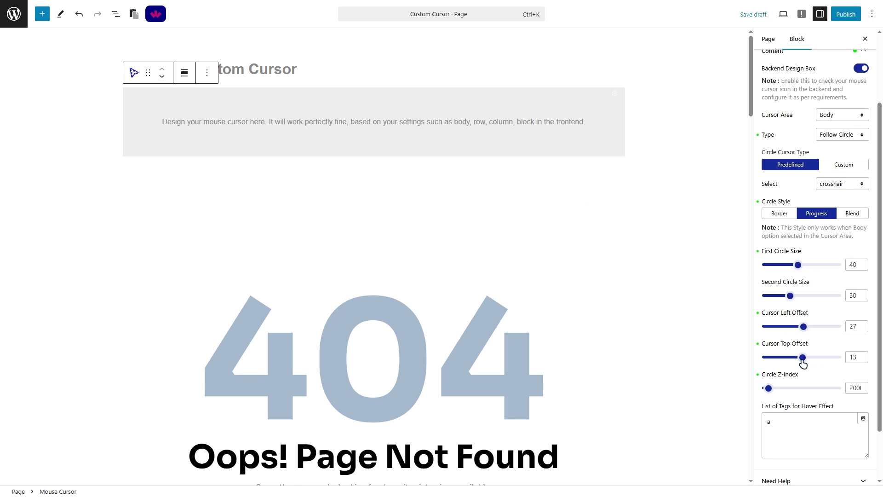
{"action": "scroll", "coordinate": [769, 387], "scroll_direction": "down", "scroll_amount": 2}
{"action": "left_click", "coordinate": [841, 331]}
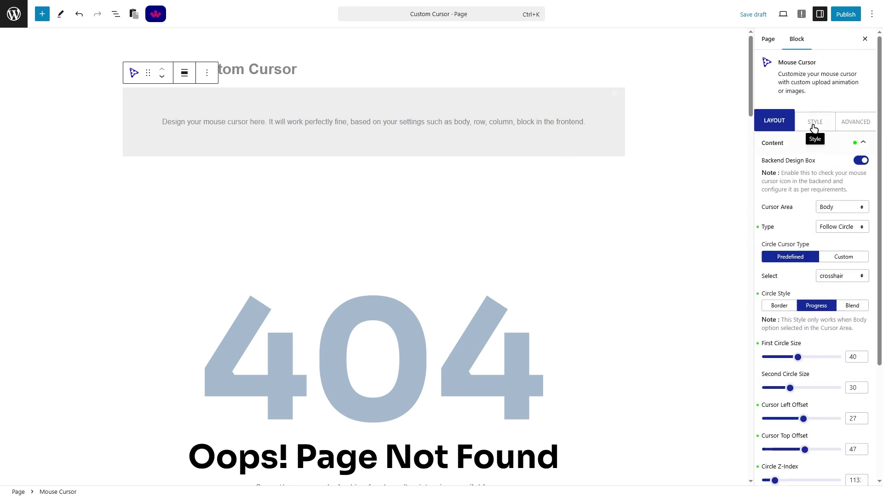
Style the progress circle with a blue progress color and a circle width of 4 px, leaving the fill color unset.
{"action": "left_click", "coordinate": [814, 126]}
{"action": "left_click", "coordinate": [810, 137]}
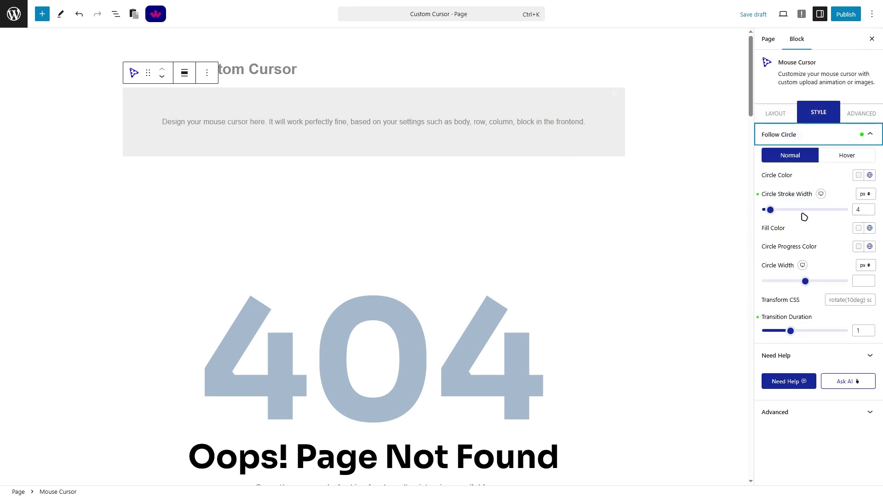
{"action": "left_click", "coordinate": [858, 228]}
{"action": "left_click", "coordinate": [829, 230]}
{"action": "left_click", "coordinate": [858, 246]}
{"action": "left_click", "coordinate": [836, 70]}
{"action": "left_click", "coordinate": [581, 127]}
{"action": "left_click_drag", "start_coordinate": [805, 282], "coordinate": [776, 282]}
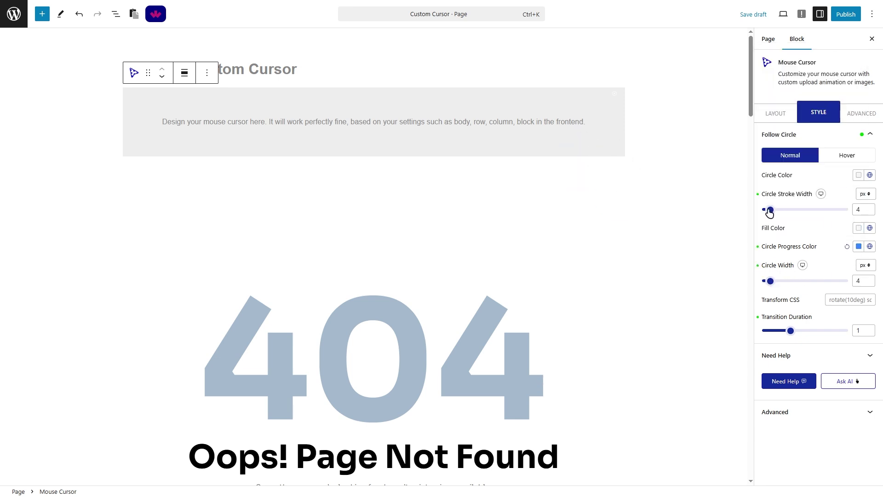
Preview the page in a new tab and examine how the progress circle reacts along the length of the page.
{"action": "left_click", "coordinate": [783, 15]}
{"action": "left_click", "coordinate": [759, 97]}
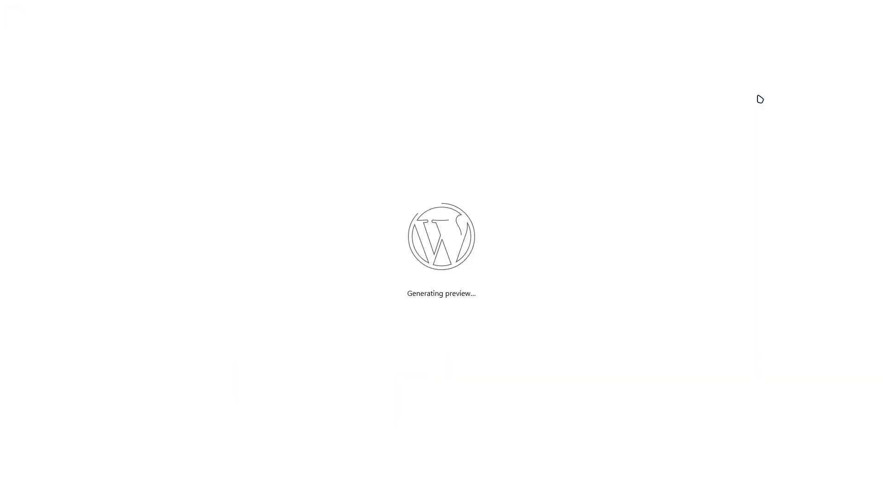
{"action": "scroll", "coordinate": [708, 98], "scroll_direction": "down", "scroll_amount": 20}
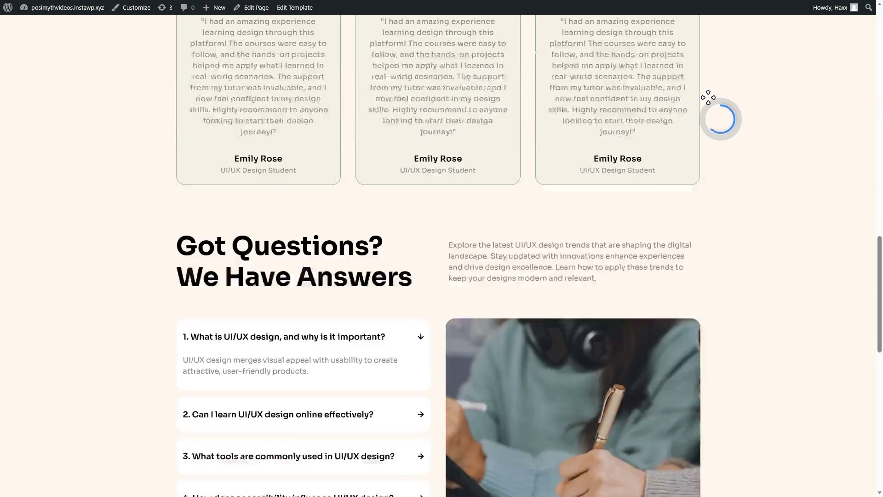
{"action": "scroll", "coordinate": [709, 275], "scroll_direction": "up", "scroll_amount": 10}
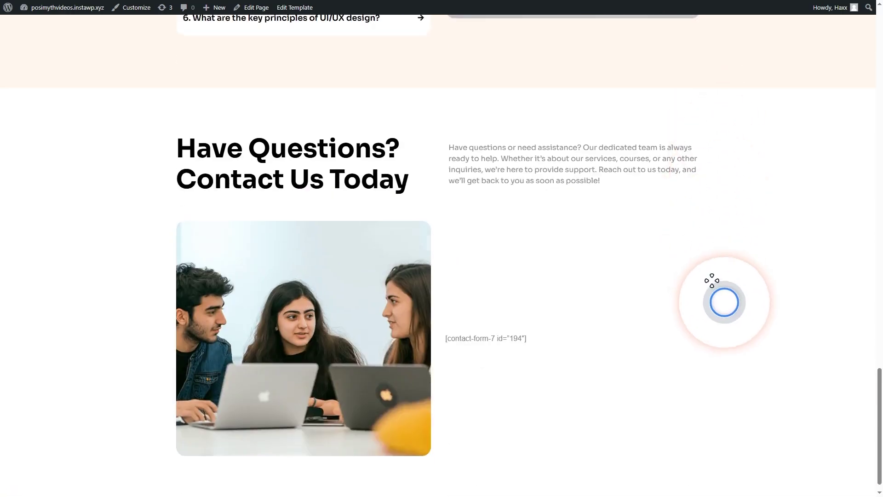
{"action": "scroll", "coordinate": [721, 258], "scroll_direction": "up", "scroll_amount": 10}
{"action": "scroll", "coordinate": [721, 257], "scroll_direction": "down", "scroll_amount": 15}
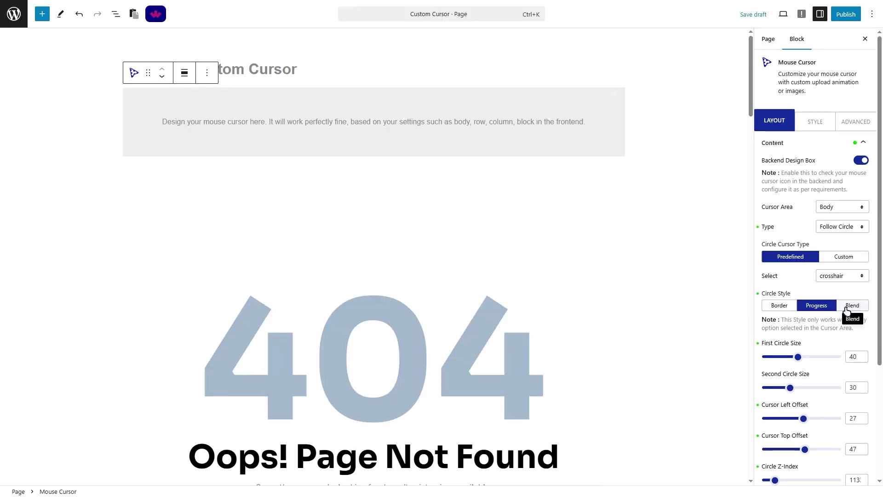
Change the circle style to Blend with 80 px max width and height, left offset 53, top offset 60, and an adjusted Z-index.
{"action": "left_click", "coordinate": [847, 306]}
{"action": "scroll", "coordinate": [832, 294], "scroll_direction": "down", "scroll_amount": 2}
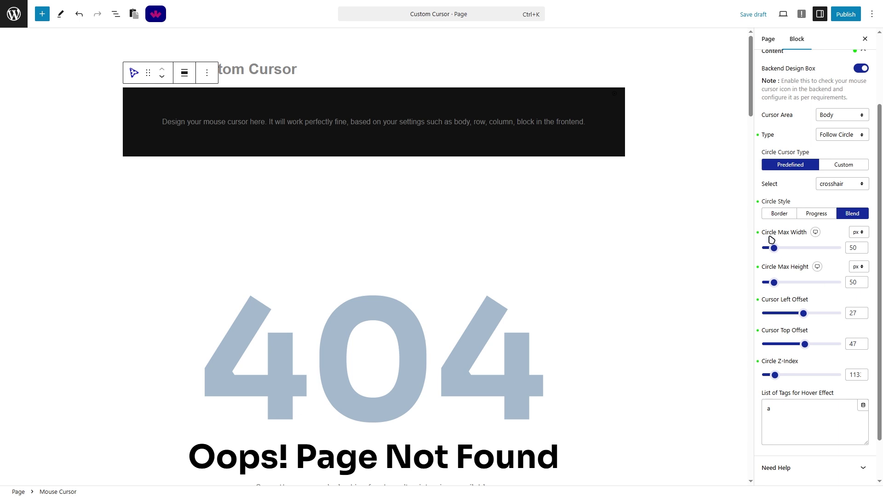
{"action": "left_click_drag", "start_coordinate": [775, 247], "coordinate": [791, 248]}
{"action": "left_click", "coordinate": [805, 313]}
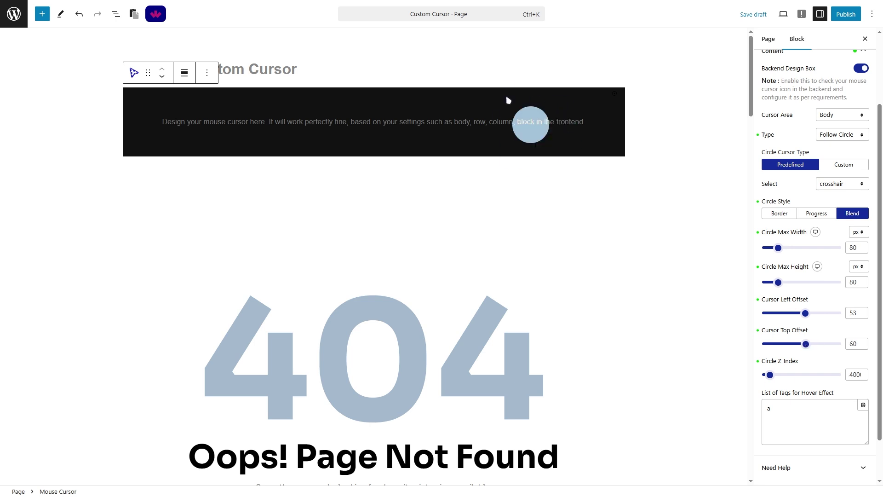
Link the list of hover effect tags to the Author Name dynamic field.
{"action": "left_click", "coordinate": [863, 405]}
{"action": "left_click", "coordinate": [838, 332]}
{"action": "left_click", "coordinate": [823, 278]}
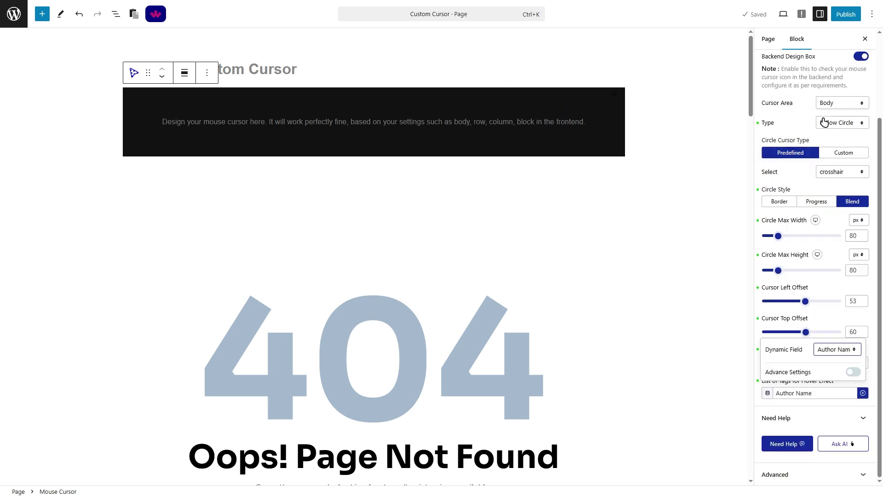
Try several mix blend modes for the follow circle, including multiply, and settle on exclusion.
{"action": "scroll", "coordinate": [824, 122], "scroll_direction": "up", "scroll_amount": 5}
{"action": "left_click", "coordinate": [818, 112]}
{"action": "left_click", "coordinate": [809, 134]}
{"action": "left_click", "coordinate": [835, 158]}
{"action": "left_click", "coordinate": [839, 187]}
{"action": "left_click", "coordinate": [844, 155]}
{"action": "left_click", "coordinate": [839, 176]}
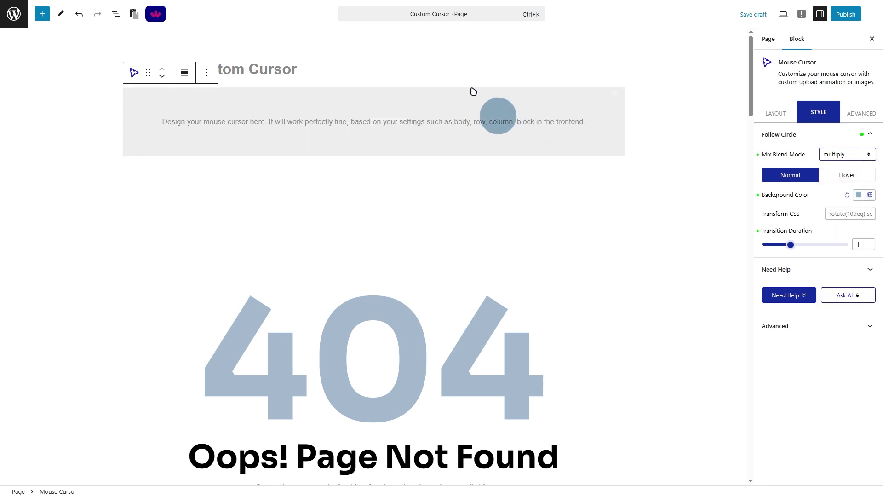
{"action": "left_click", "coordinate": [846, 154]}
{"action": "left_click", "coordinate": [832, 202]}
{"action": "left_click", "coordinate": [846, 154]}
{"action": "left_click", "coordinate": [835, 270]}
Preview the page in a new tab and examine the exclusion-blended circle over the page content.
{"action": "left_click", "coordinate": [783, 14]}
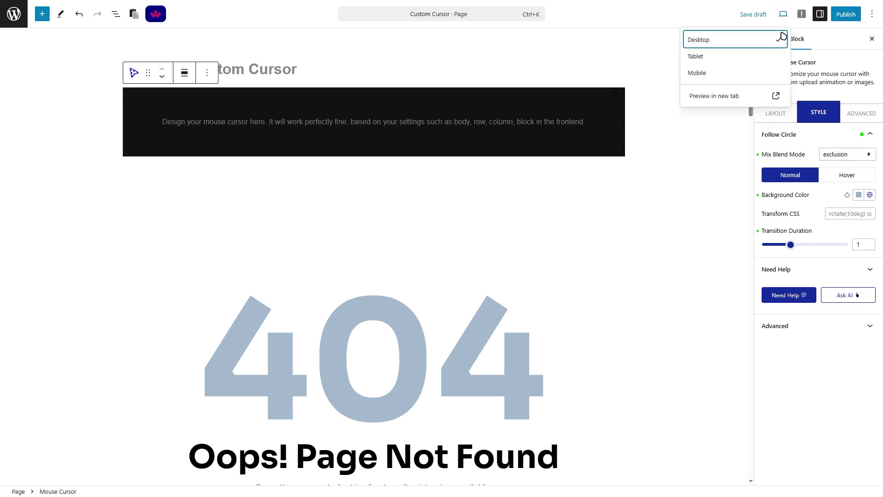
{"action": "left_click", "coordinate": [737, 98]}
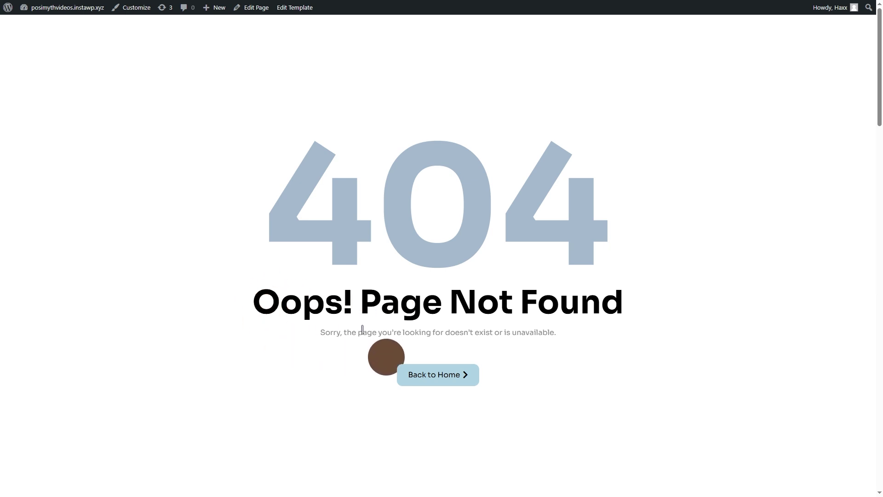
{"action": "scroll", "coordinate": [384, 359], "scroll_direction": "down", "scroll_amount": 7}
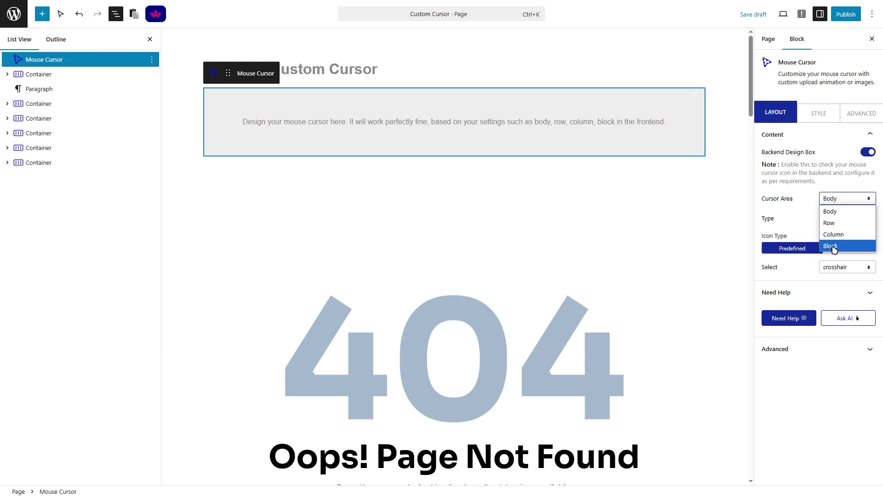
Set the cursor area to Block and move the Mouse Cursor block directly below the Image in the first container.
{"action": "left_click", "coordinate": [834, 246]}
{"action": "left_click_drag", "start_coordinate": [44, 60], "coordinate": [52, 88]}
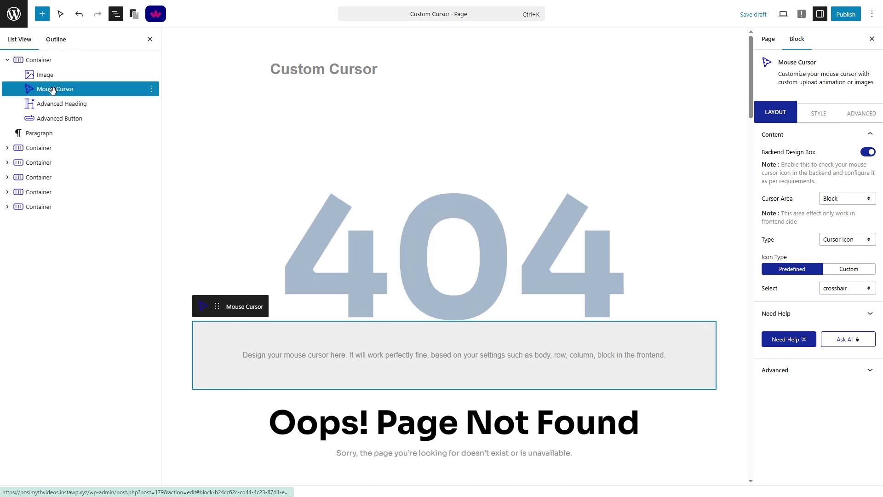
Set the cursor type to Follow Image with the photo of the man in a suit, and test it in the design box.
{"action": "left_click", "coordinate": [847, 239]}
{"action": "left_click", "coordinate": [841, 262]}
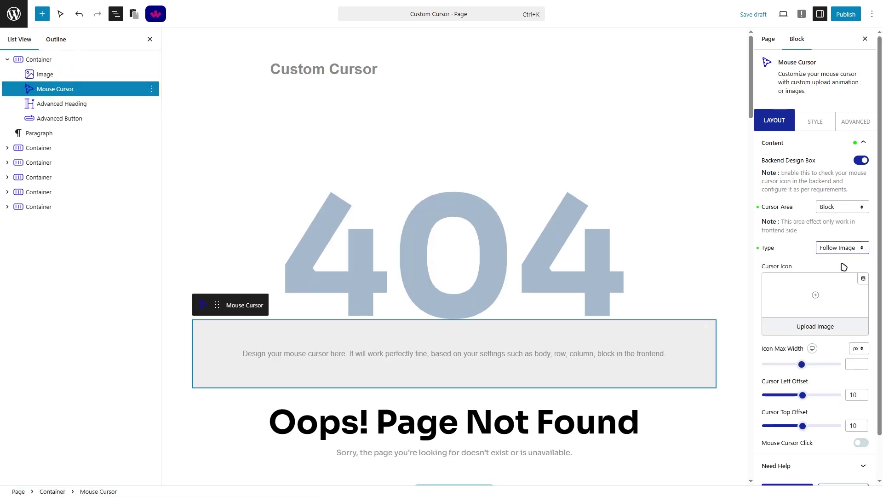
{"action": "left_click", "coordinate": [814, 290]}
{"action": "left_click", "coordinate": [123, 122]}
{"action": "left_click", "coordinate": [847, 469]}
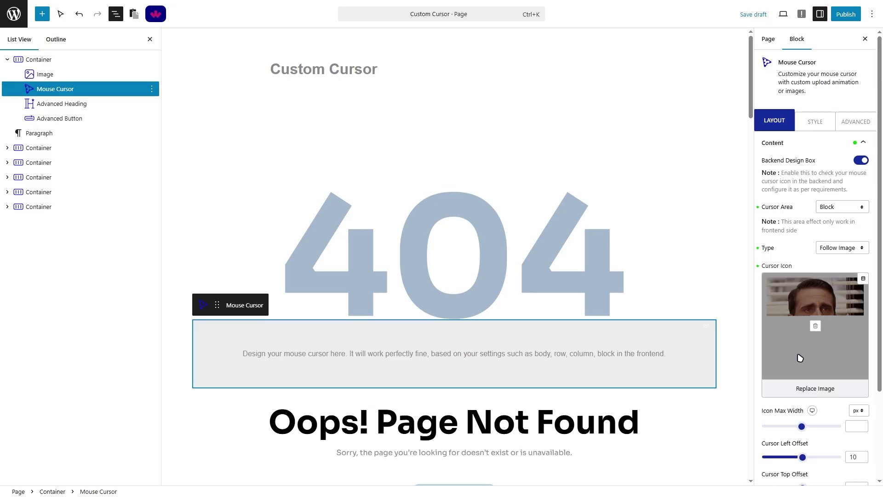
{"action": "scroll", "coordinate": [852, 443], "scroll_direction": "down", "scroll_amount": 1}
{"action": "scroll", "coordinate": [469, 333], "scroll_direction": "down", "scroll_amount": 3}
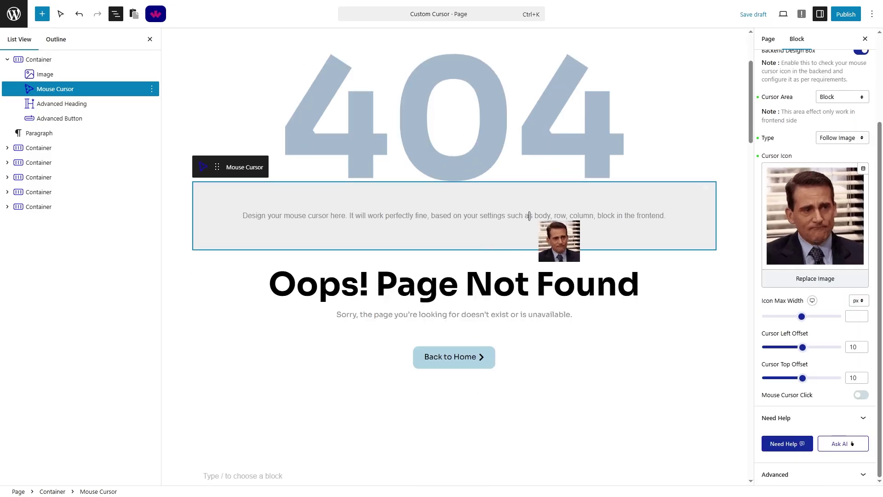
{"action": "scroll", "coordinate": [810, 369], "scroll_direction": "up", "scroll_amount": 2}
Preview the page in a new tab and check the block-level image cursor while going down the page.
{"action": "left_click", "coordinate": [783, 14]}
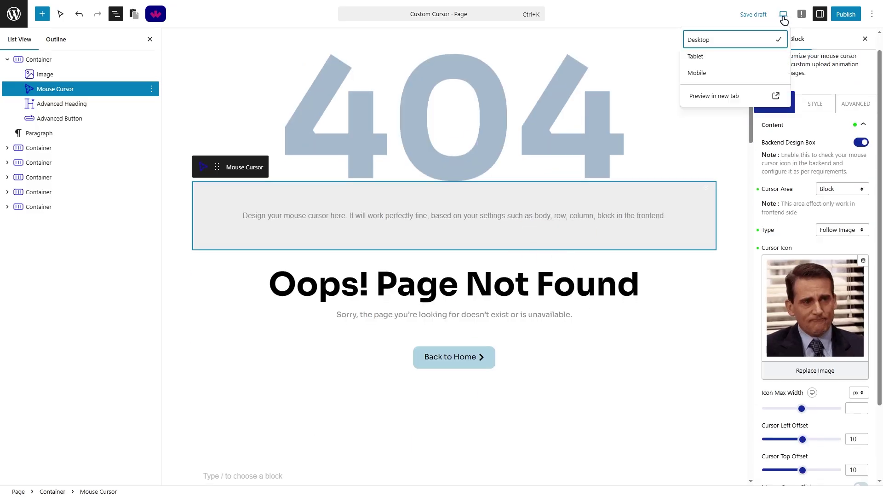
{"action": "left_click", "coordinate": [708, 94]}
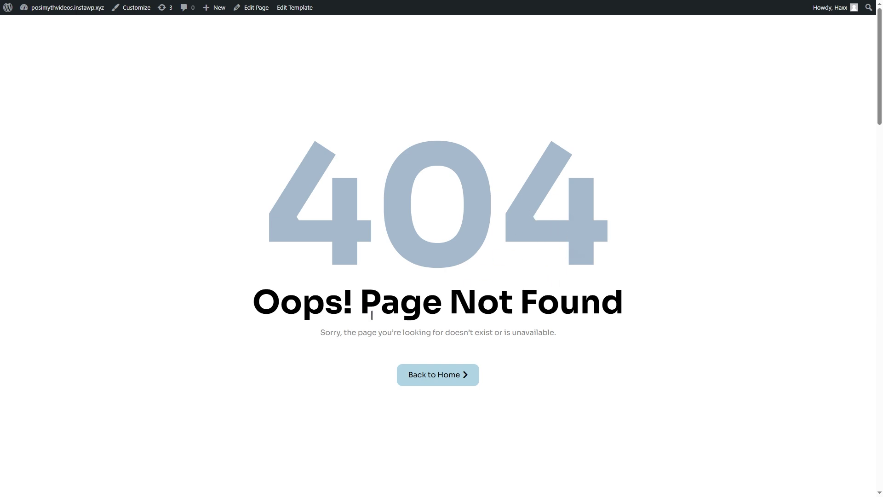
{"action": "scroll", "coordinate": [434, 378], "scroll_direction": "down", "scroll_amount": 5}
{"action": "scroll", "coordinate": [348, 305], "scroll_direction": "down", "scroll_amount": 6}
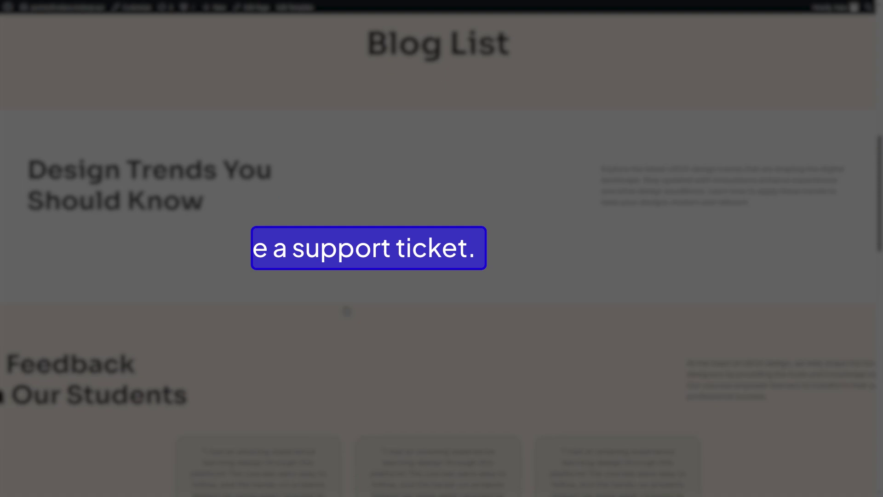
Examine the cursor demos on Nexter's Custom Cursors Icons for WordPress page, from the introduction down to the Seamless Integrations section.
{"action": "scroll", "coordinate": [451, 276], "scroll_direction": "up", "scroll_amount": 10}
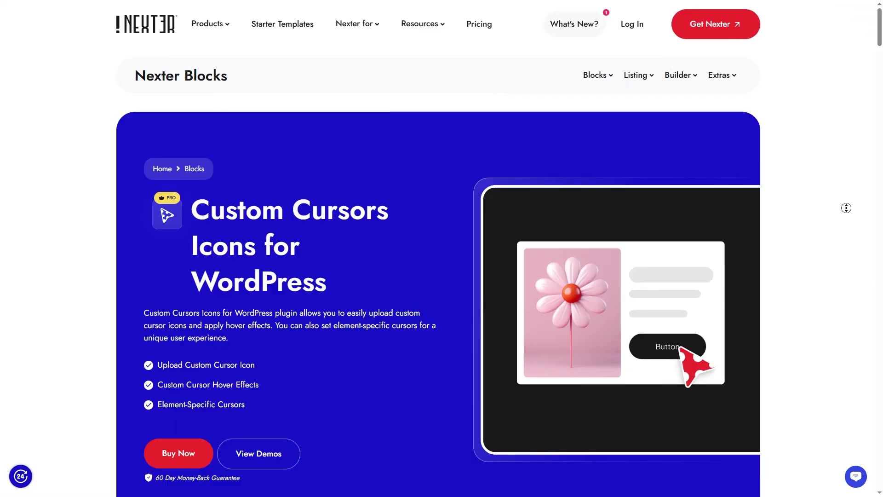
{"action": "scroll", "coordinate": [846, 208], "scroll_direction": "down", "scroll_amount": 4}
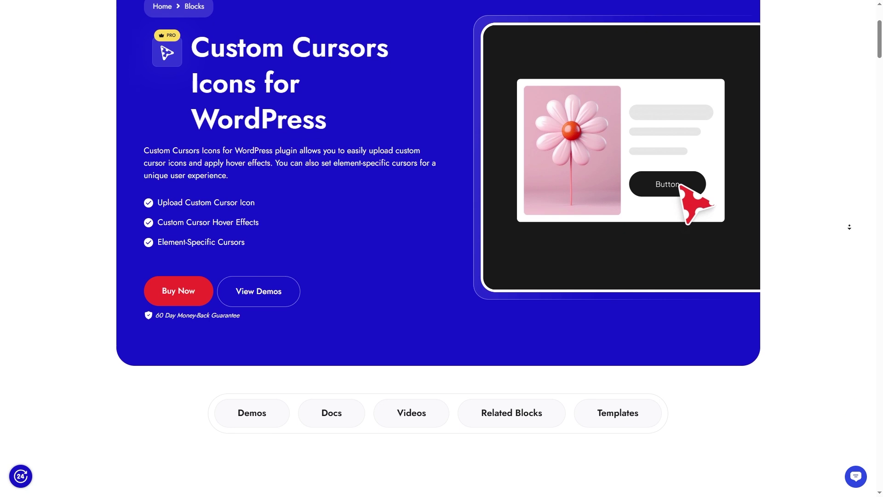
{"action": "scroll", "coordinate": [849, 227], "scroll_direction": "down", "scroll_amount": 6}
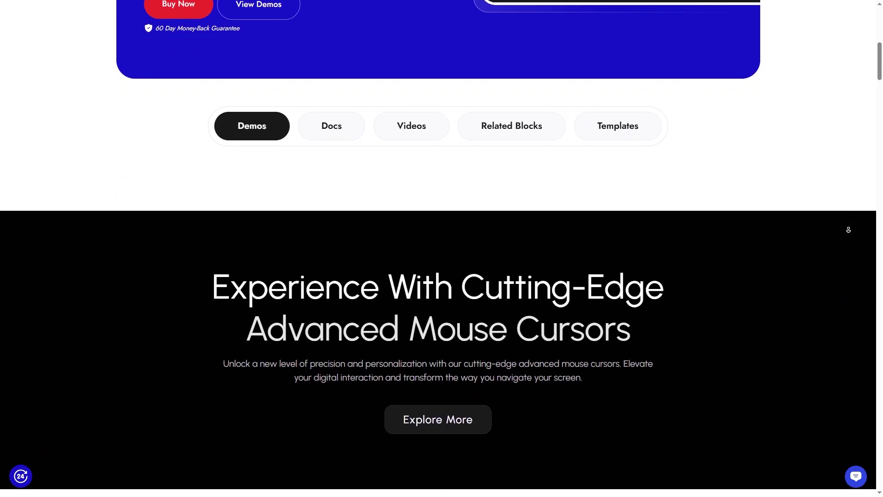
{"action": "scroll", "coordinate": [848, 229], "scroll_direction": "down", "scroll_amount": 2}
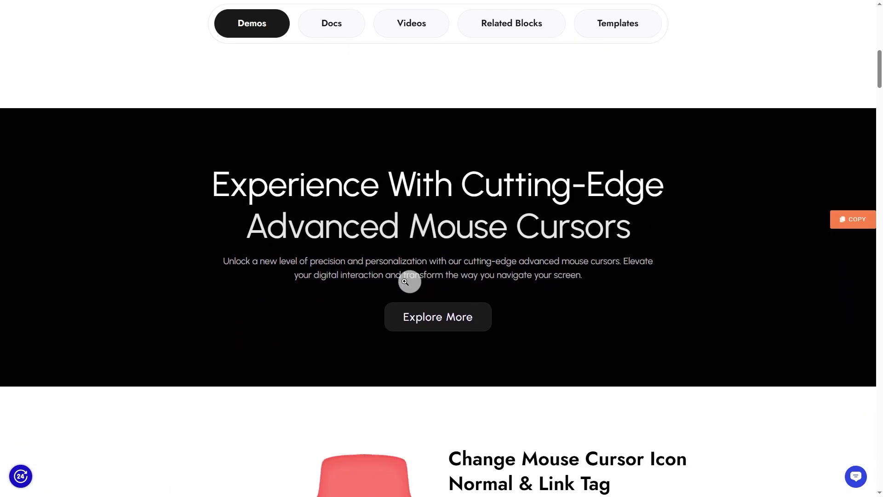
{"action": "scroll", "coordinate": [542, 290], "scroll_direction": "down", "scroll_amount": 8}
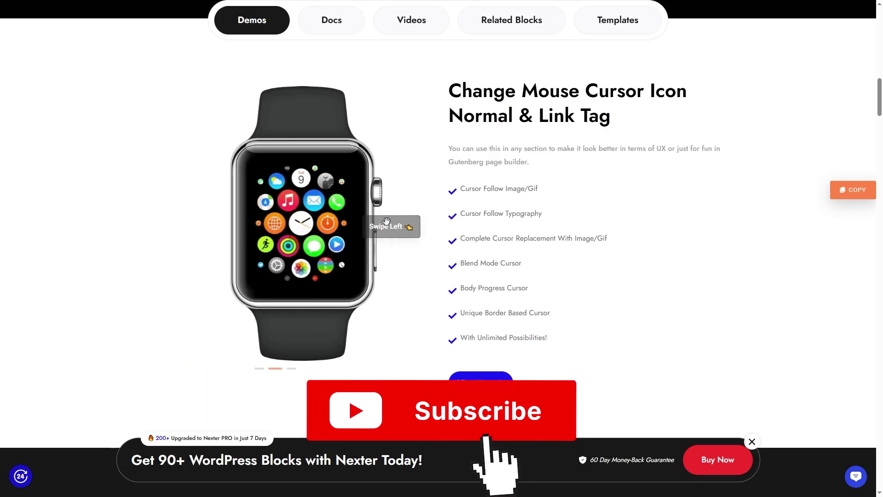
{"action": "scroll", "coordinate": [528, 223], "scroll_direction": "down", "scroll_amount": 4}
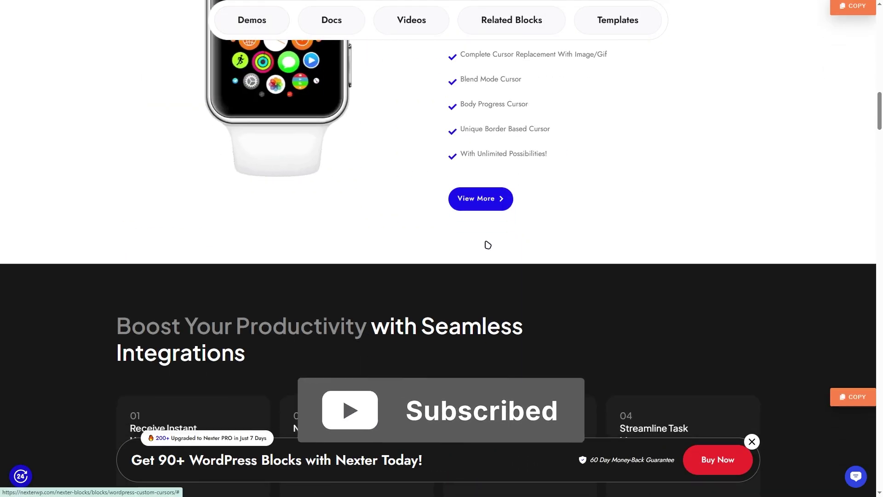
{"action": "scroll", "coordinate": [487, 245], "scroll_direction": "down", "scroll_amount": 4}
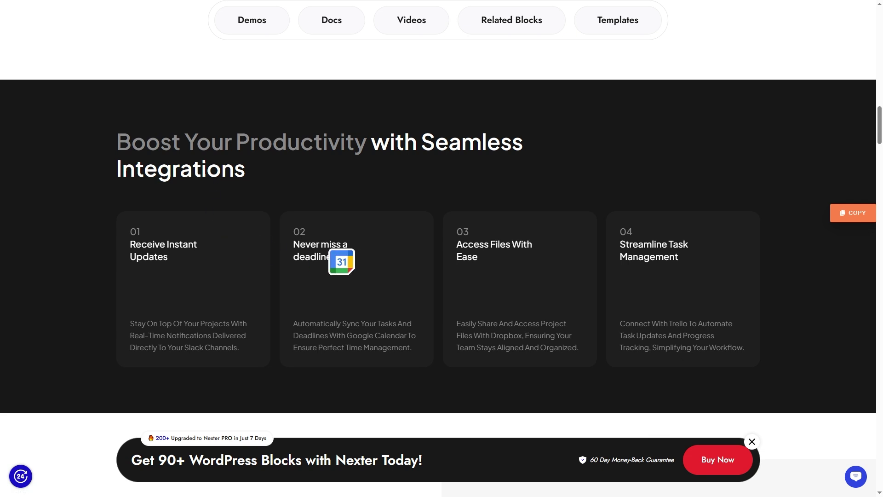